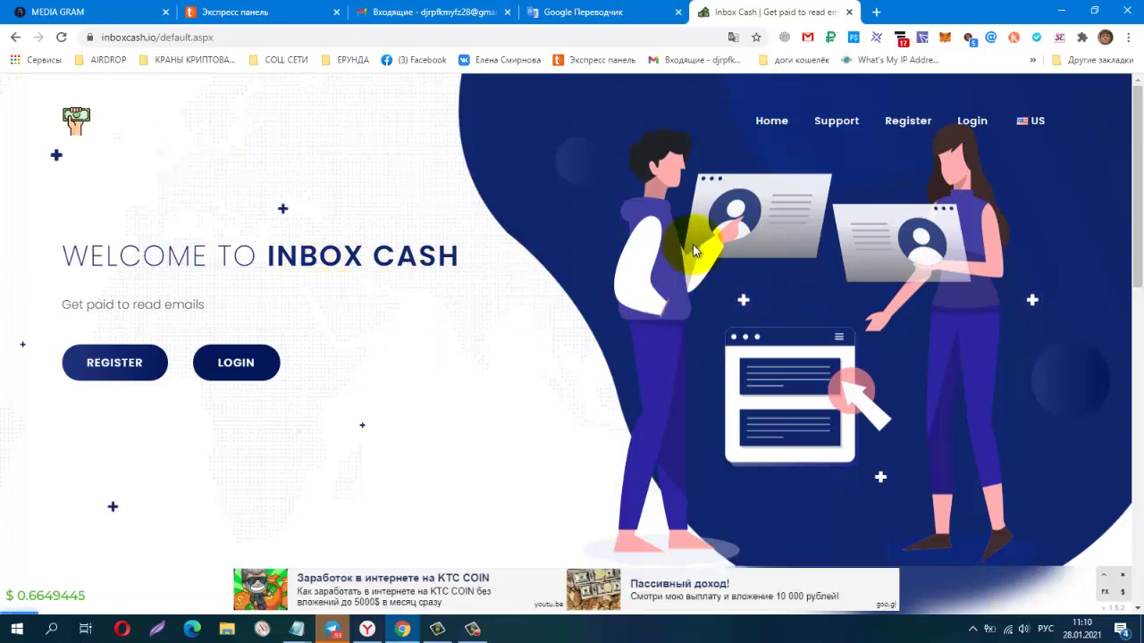
Translate the Inbox Cash home page with the "Read Emails... Click & Get Paid!" section into Russian
scroll(695, 251, down, 4)
scroll(695, 260, down, 1)
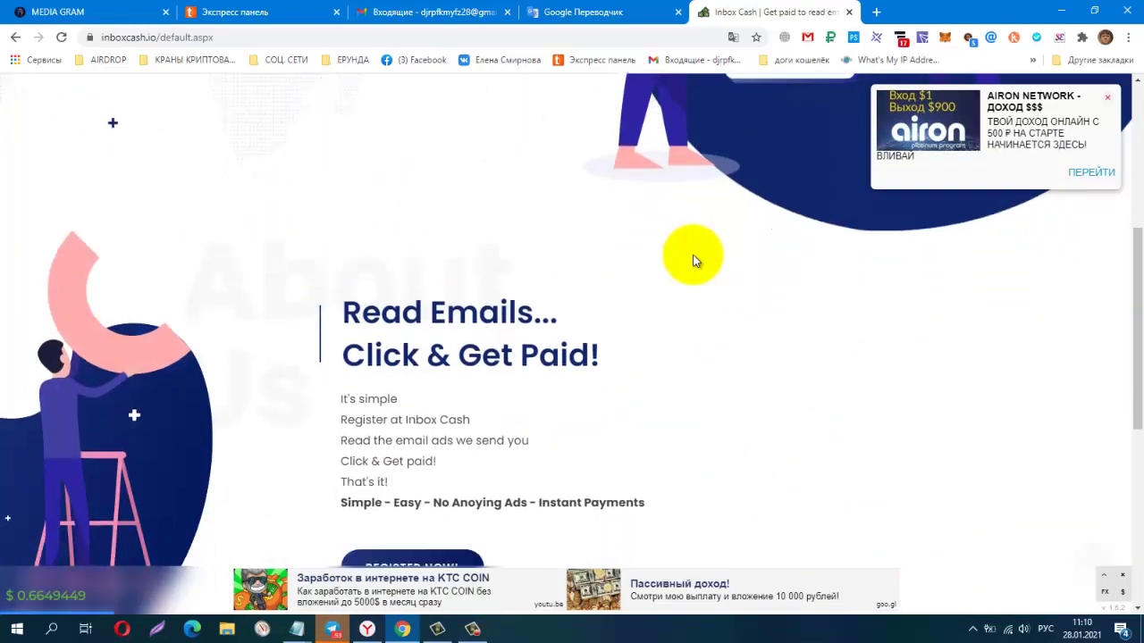
scroll(702, 255, down, 1)
right_click(724, 233)
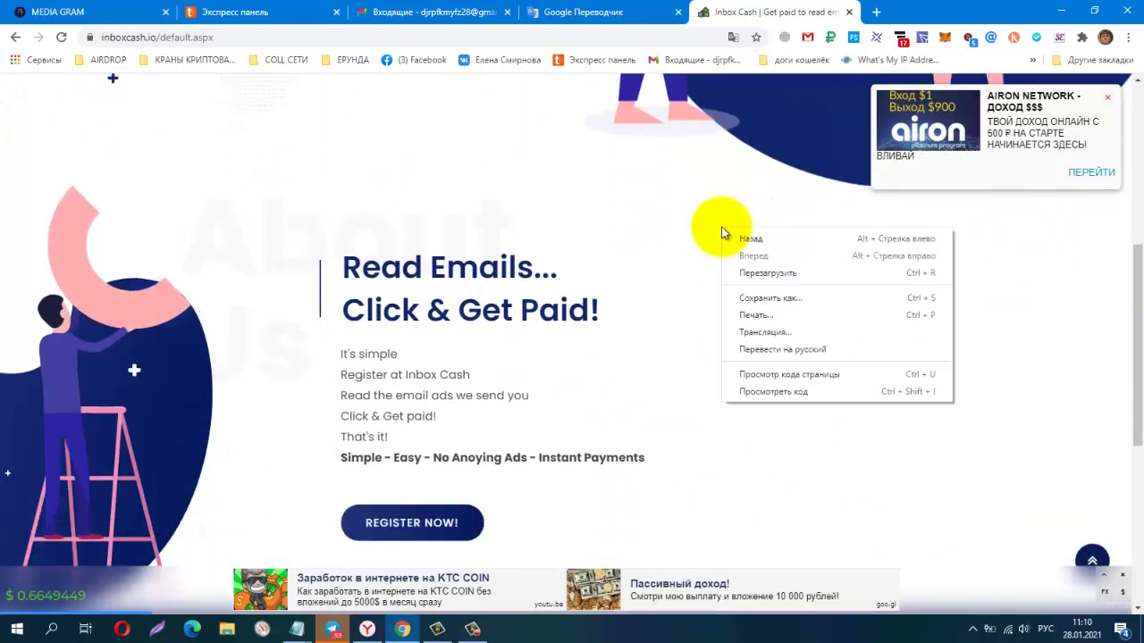
click(749, 349)
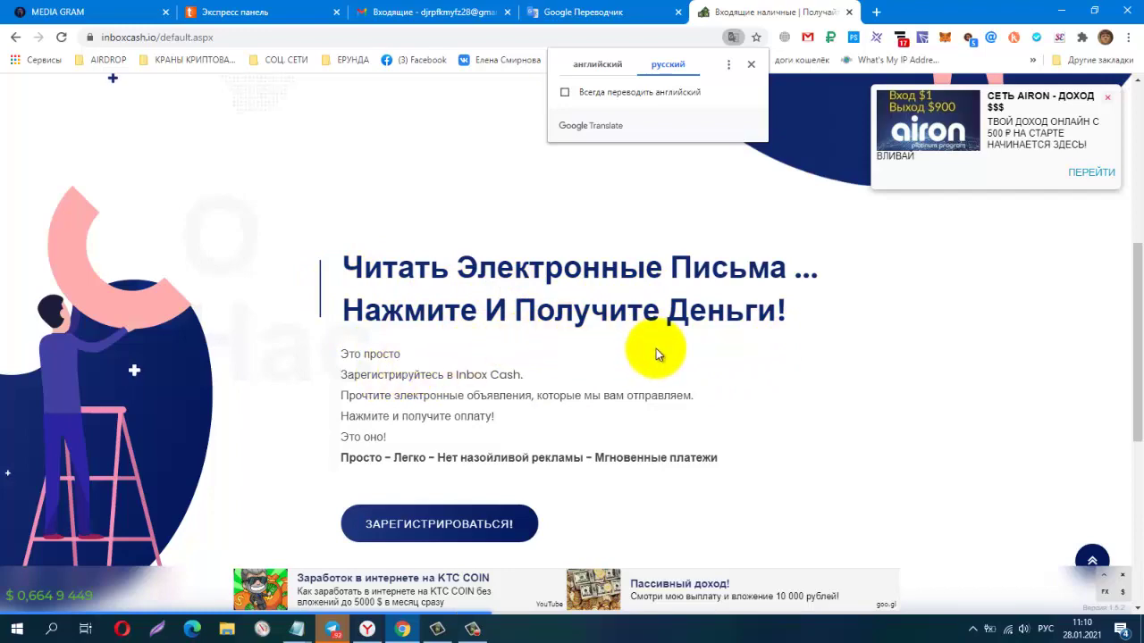
Look over the site's footer links and close the advertising bar covering the payment processor area
scroll(656, 350, down, 3)
scroll(654, 361, down, 2)
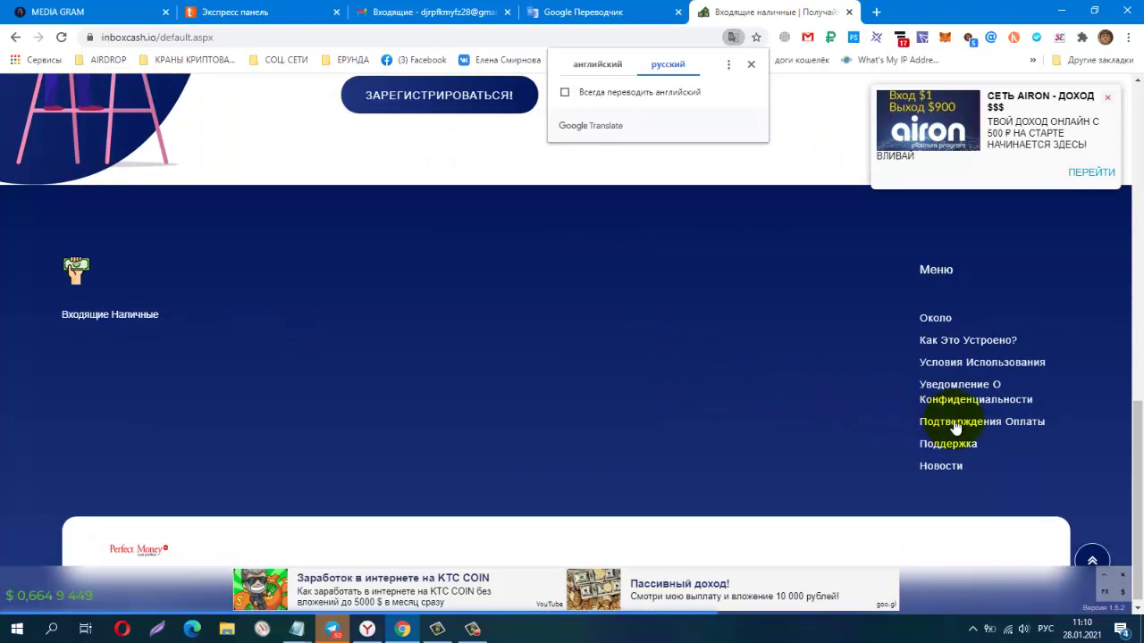
scroll(760, 420, down, 1)
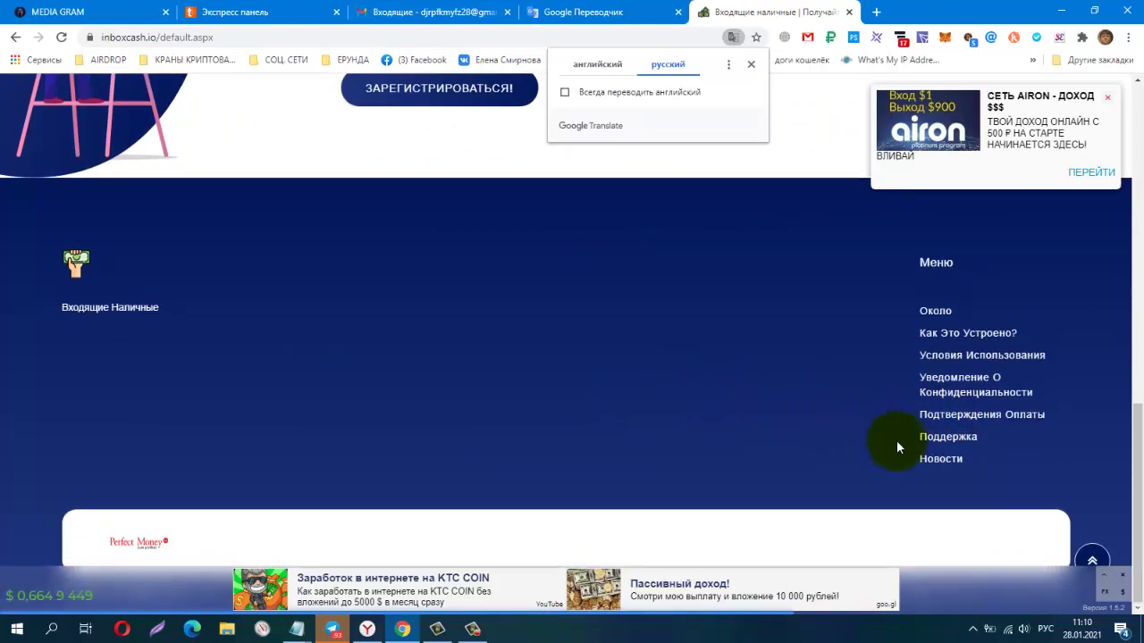
click(1124, 576)
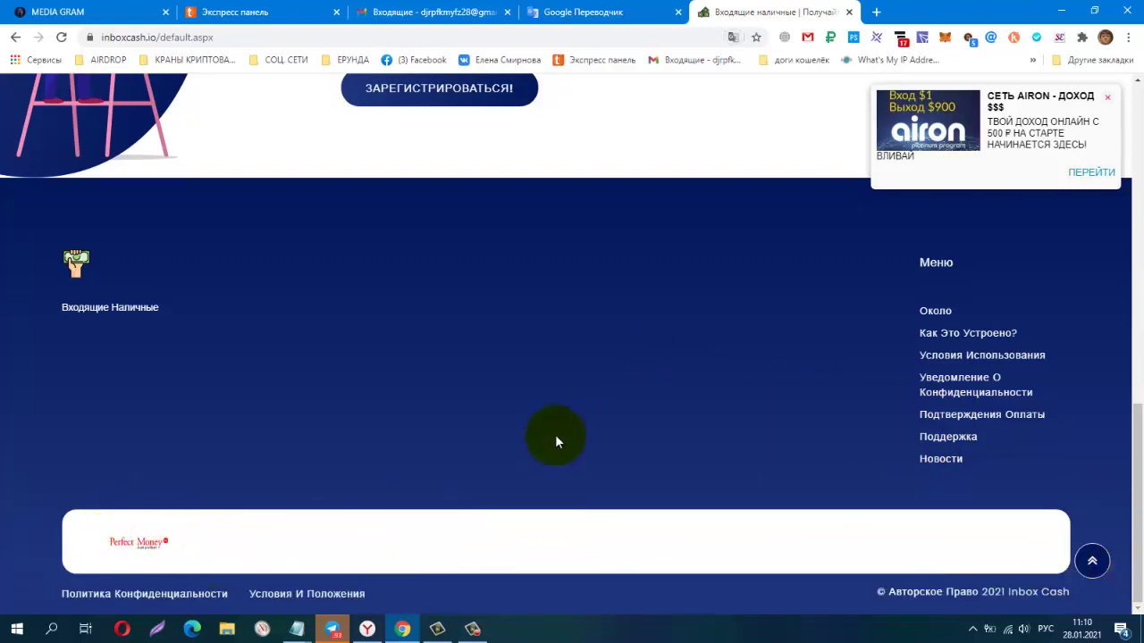
Restore the page to English and open the registration form from the "Read Emails" section
click(731, 41)
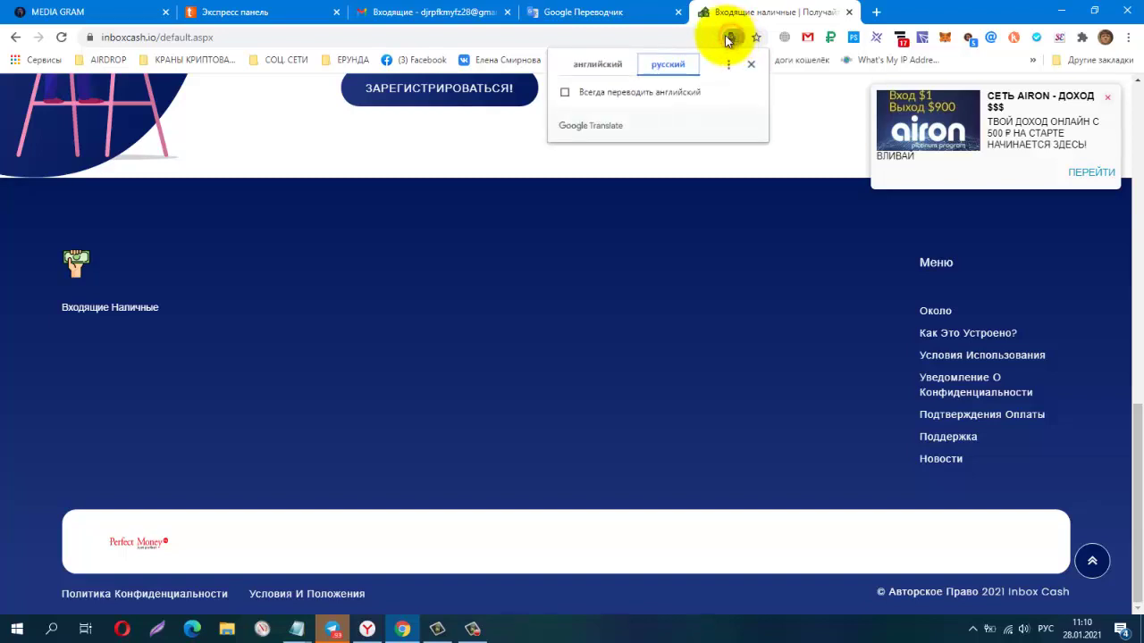
click(597, 64)
scroll(542, 250, up, 5)
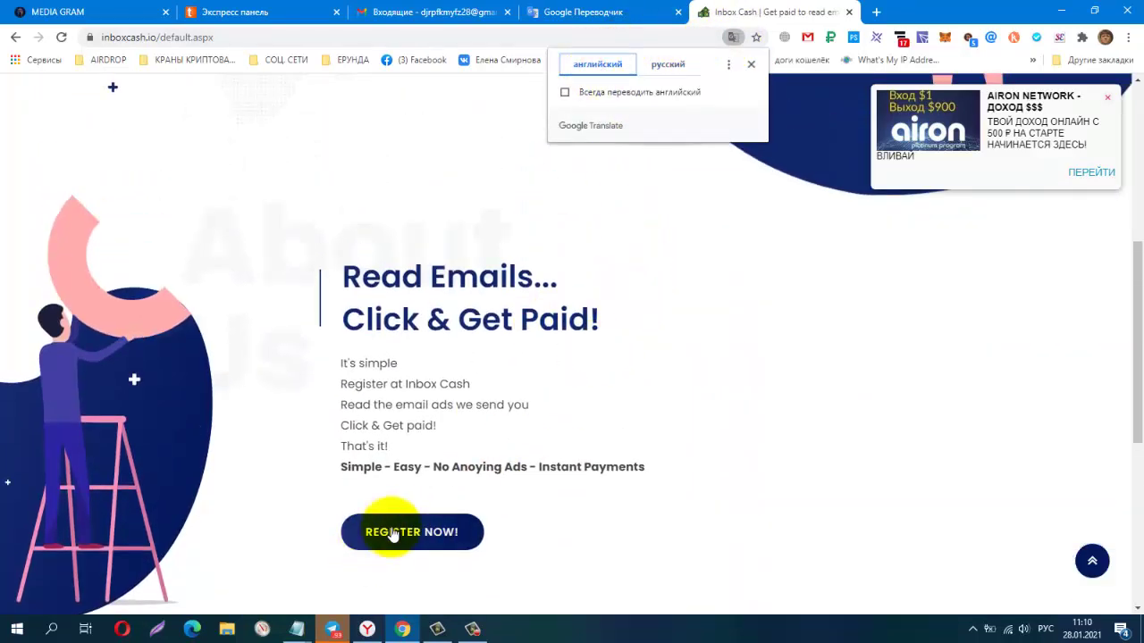
click(392, 534)
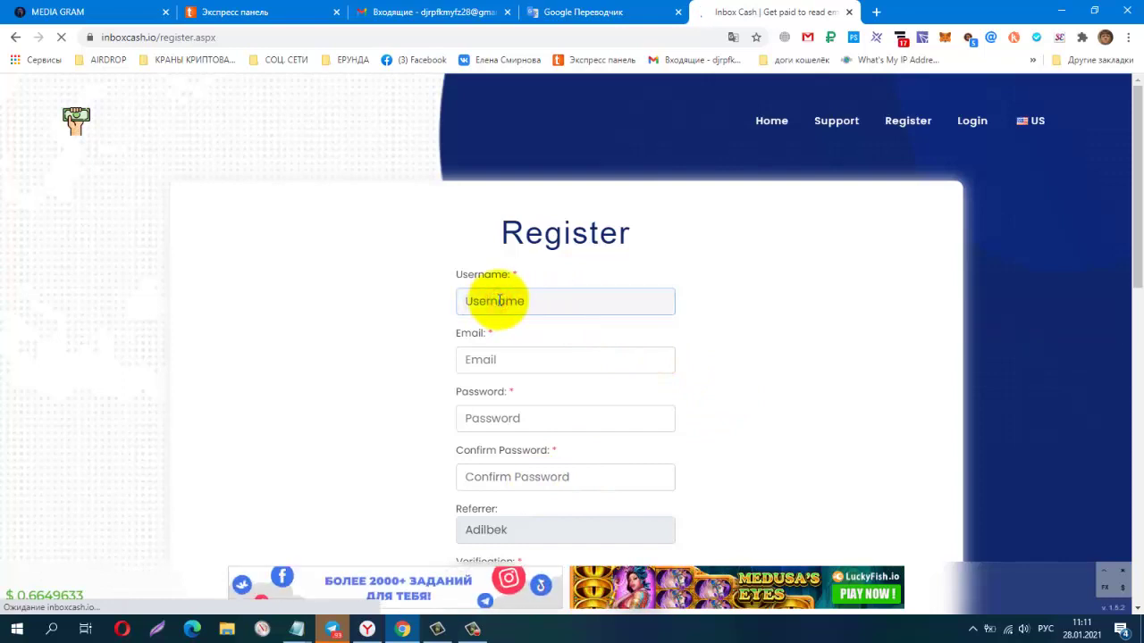
Fill in the username and the account e-mail on the registration form with the saved suggestions
click(499, 301)
click(555, 337)
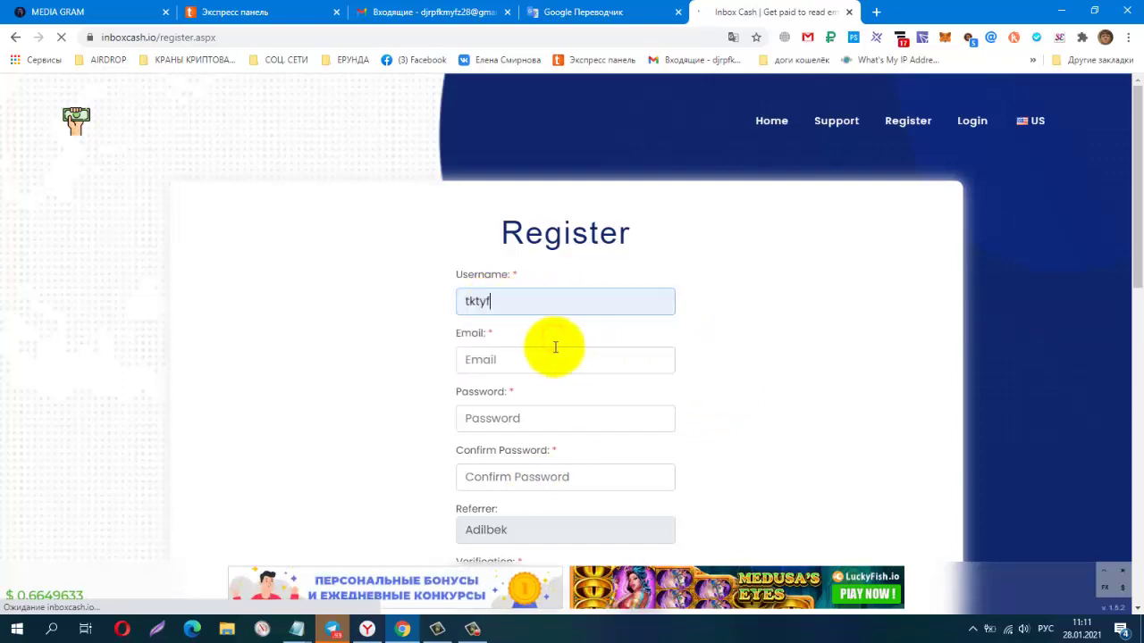
click(548, 360)
click(549, 393)
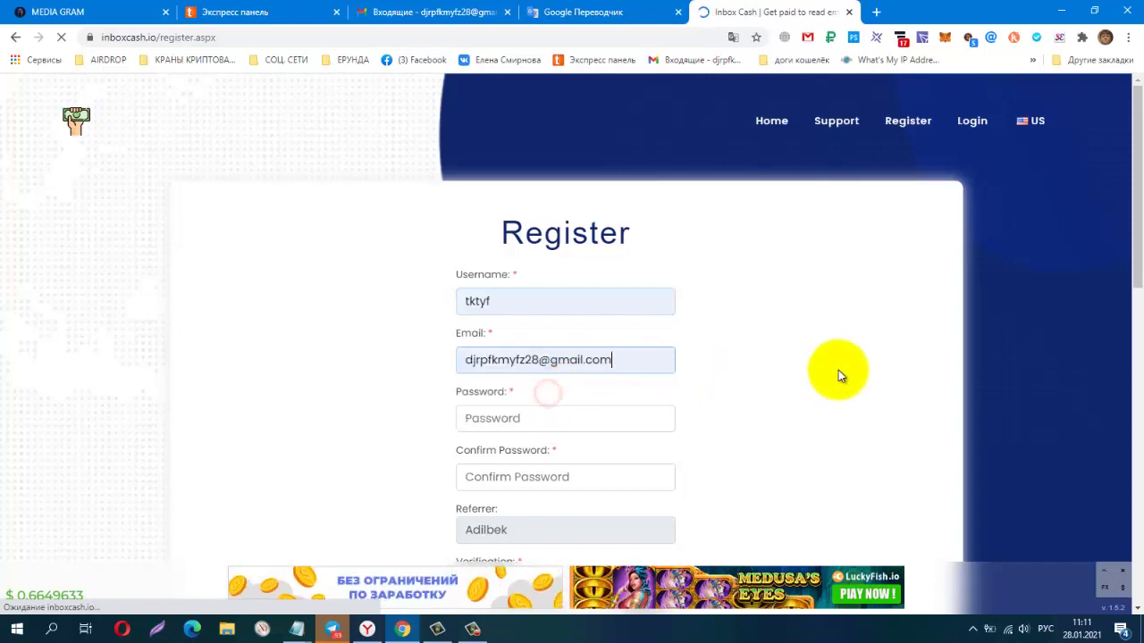
Accept the Privacy Notice and opt in to receiving marketing communication on the registration form
scroll(596, 336, down, 1)
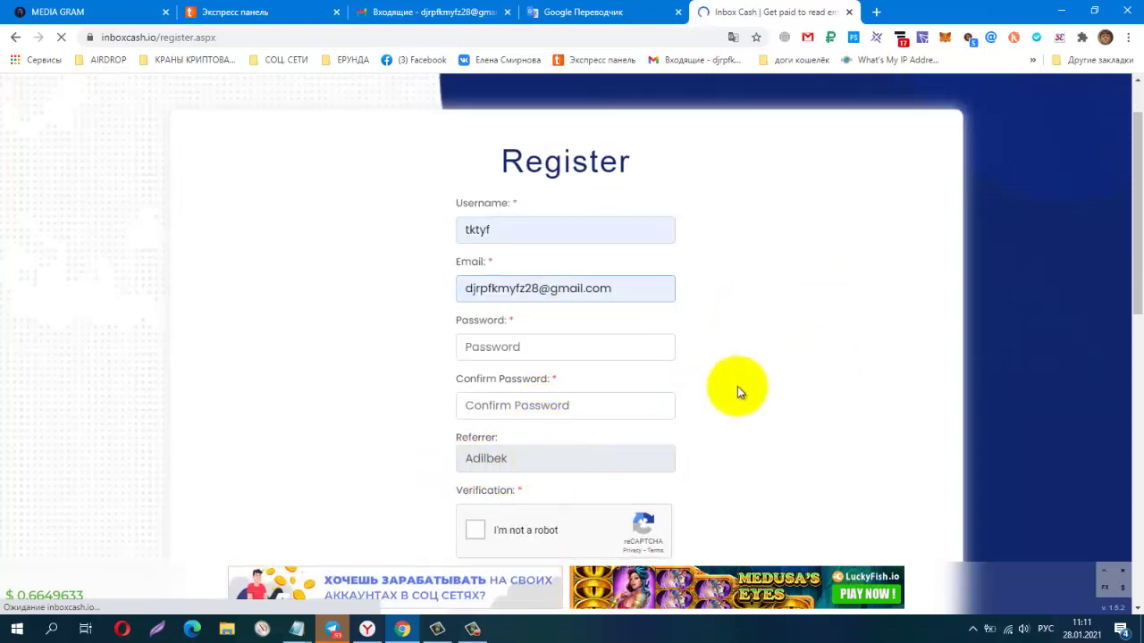
scroll(738, 387, down, 3)
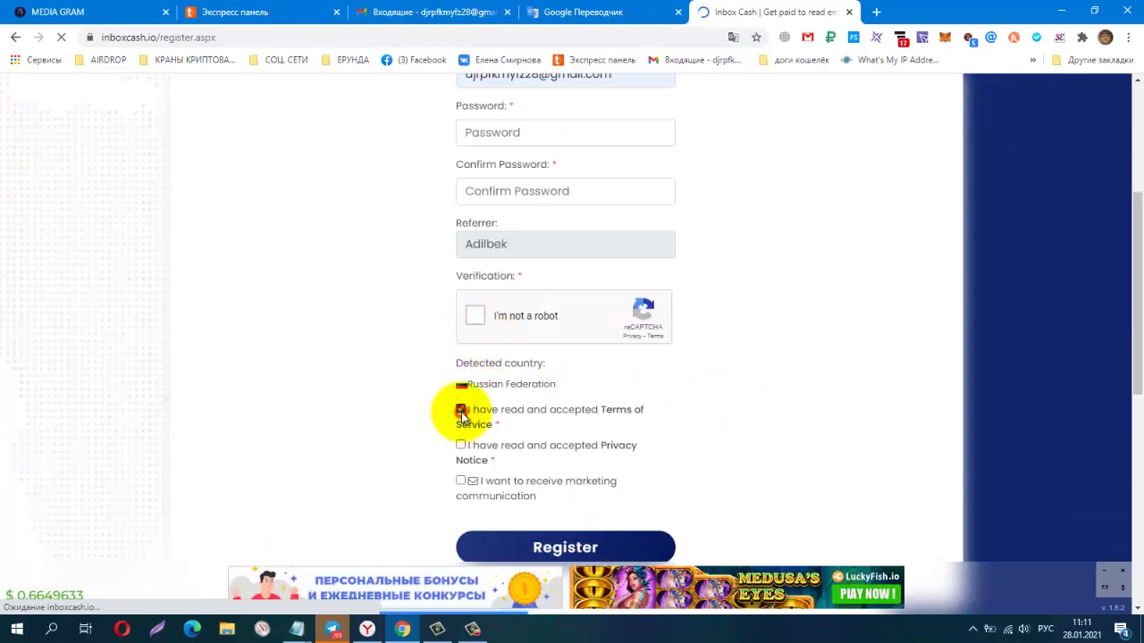
click(461, 444)
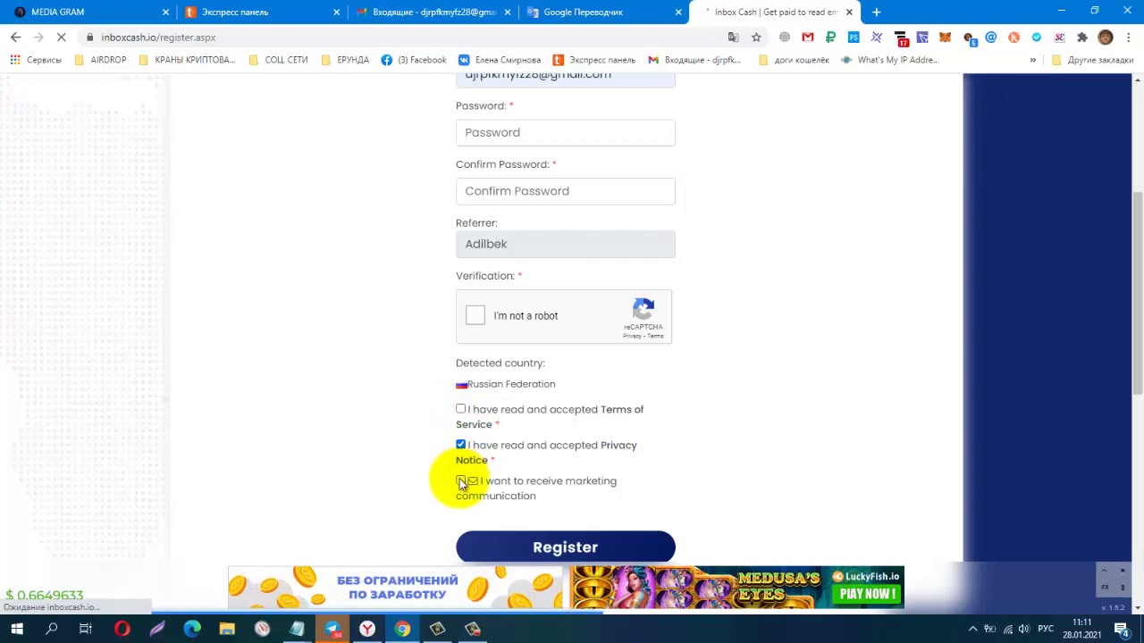
click(462, 482)
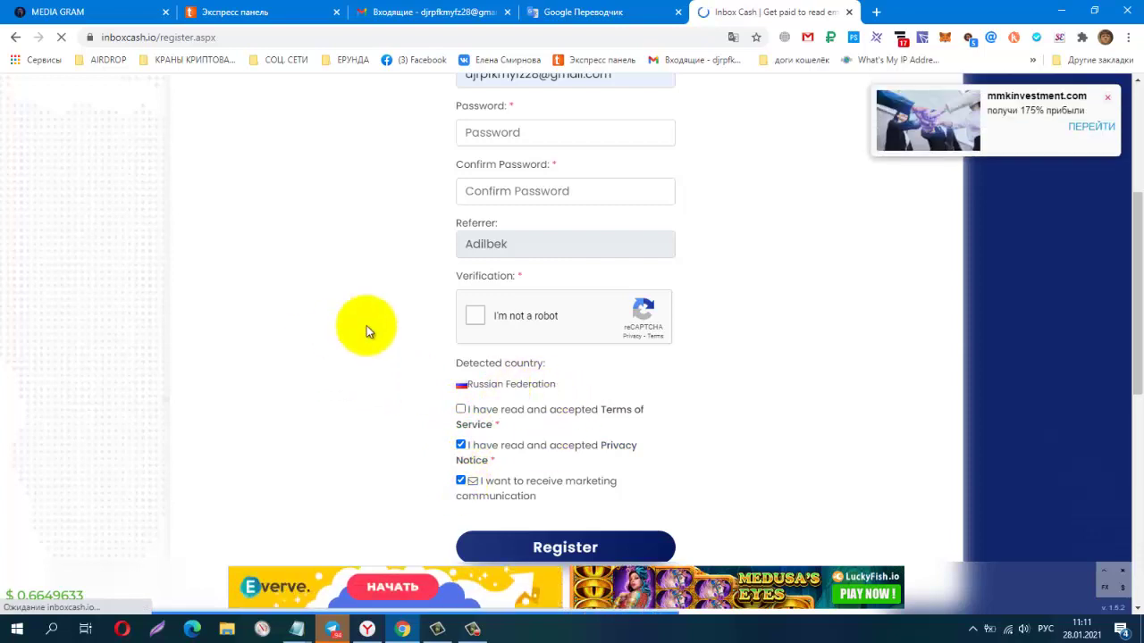
click(473, 629)
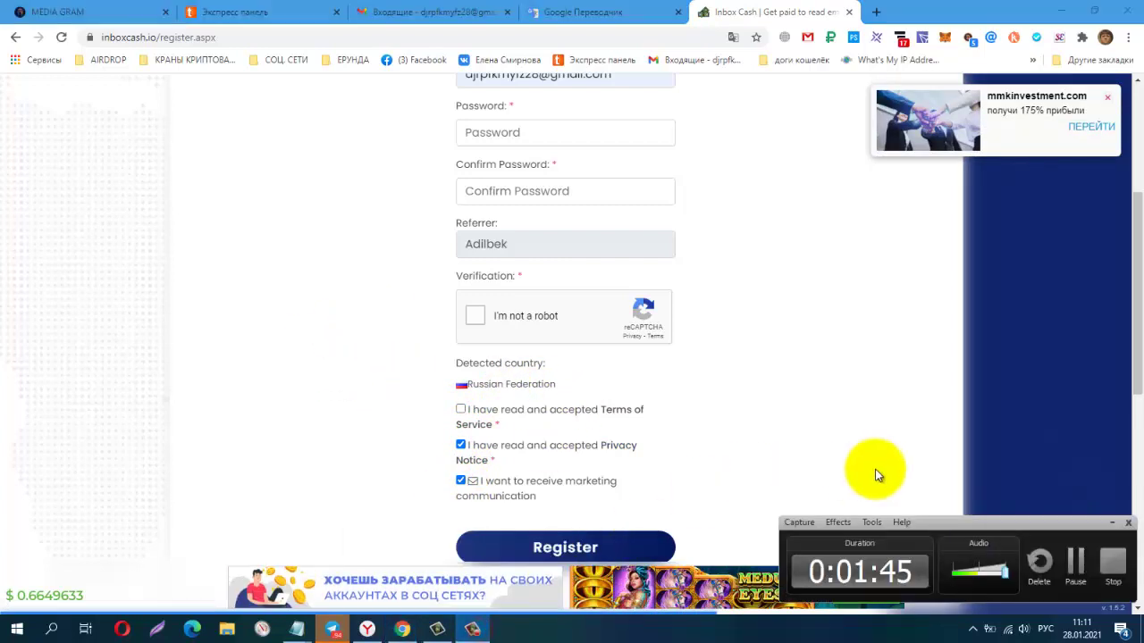
click(1075, 563)
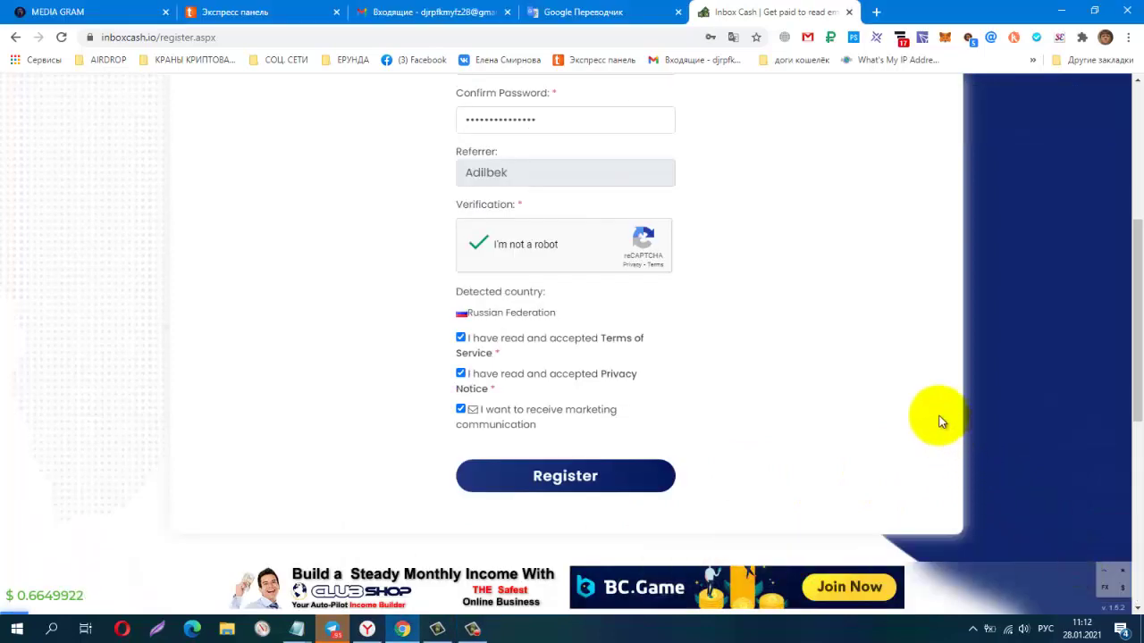
Review the completed registration form from the username to the consent options, and submit it
scroll(938, 421, up, 3)
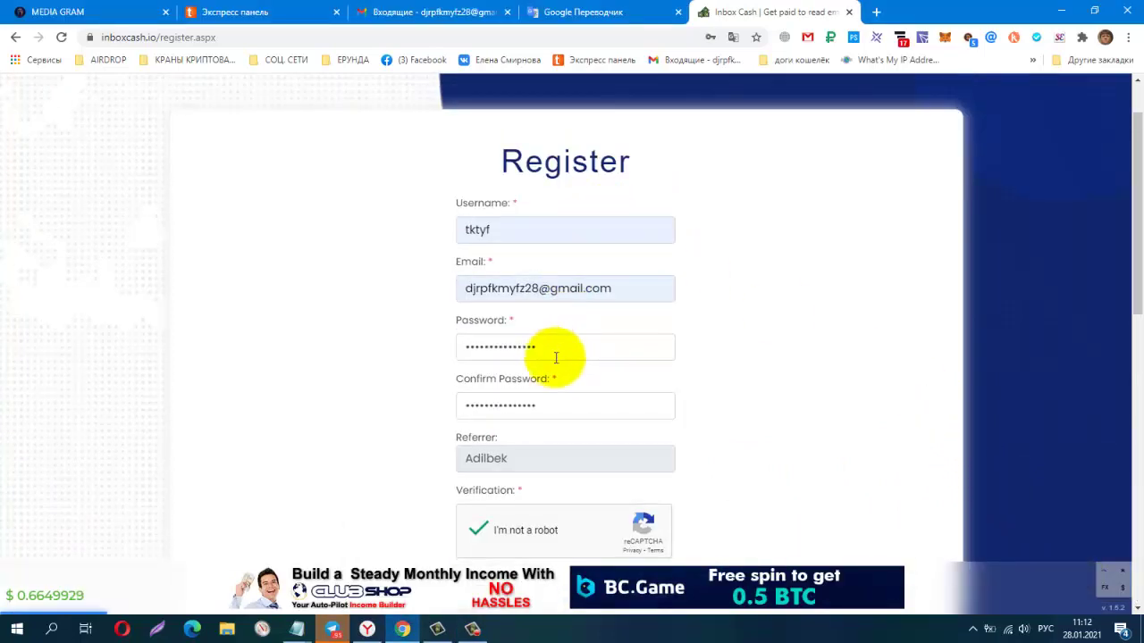
scroll(921, 362, down, 2)
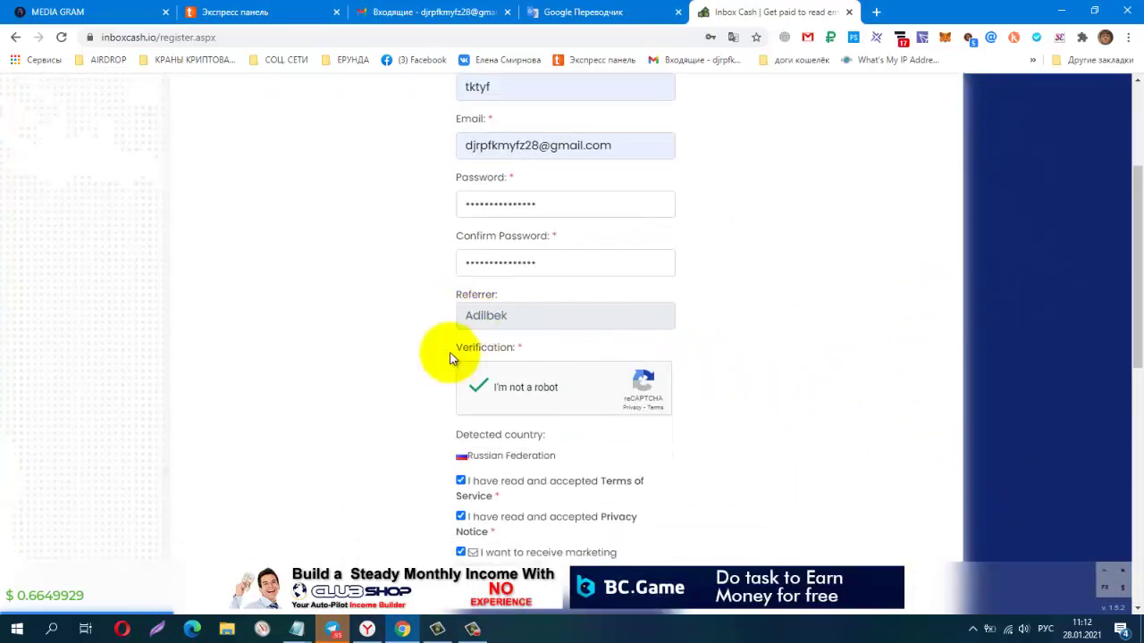
scroll(715, 370, down, 2)
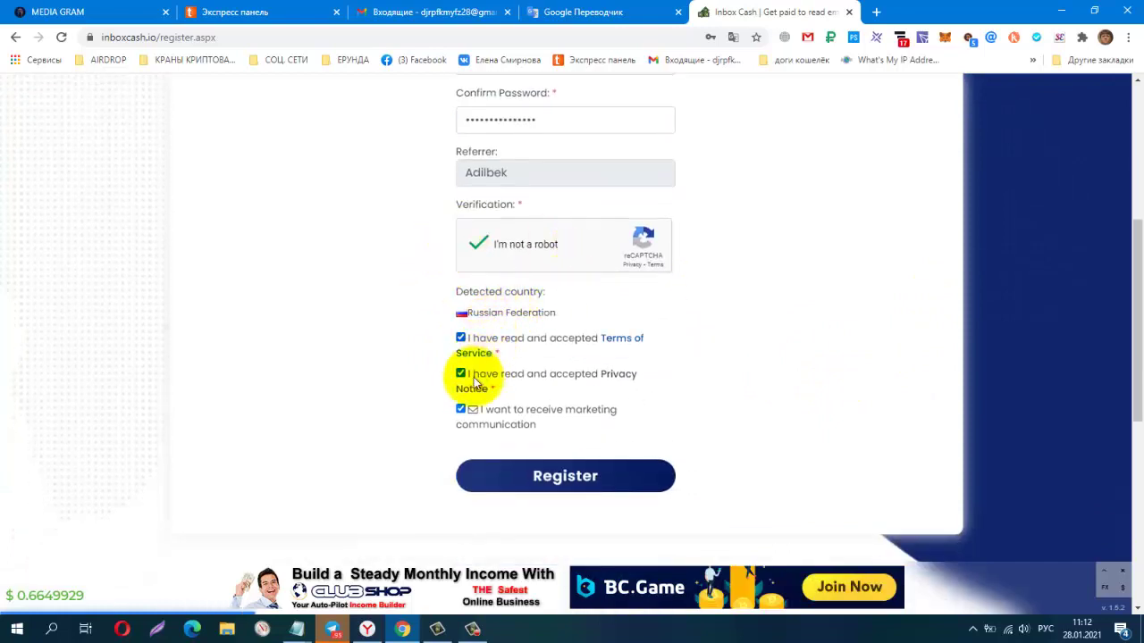
click(553, 484)
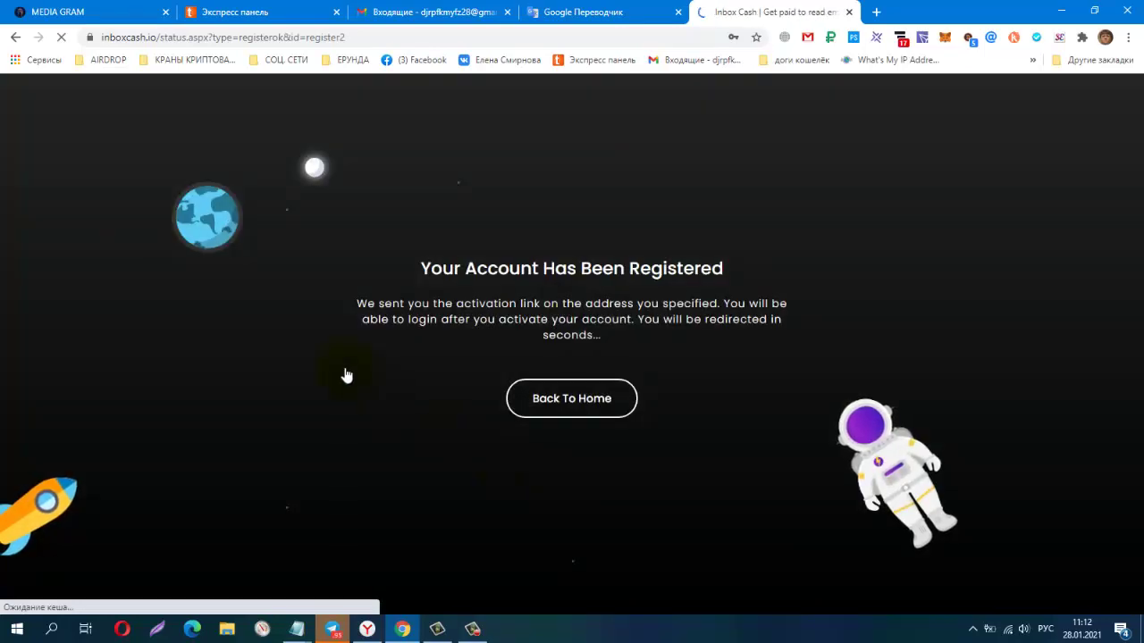
Decline saving the new account's password in the browser and switch to the Gmail inbox
right_click(930, 265)
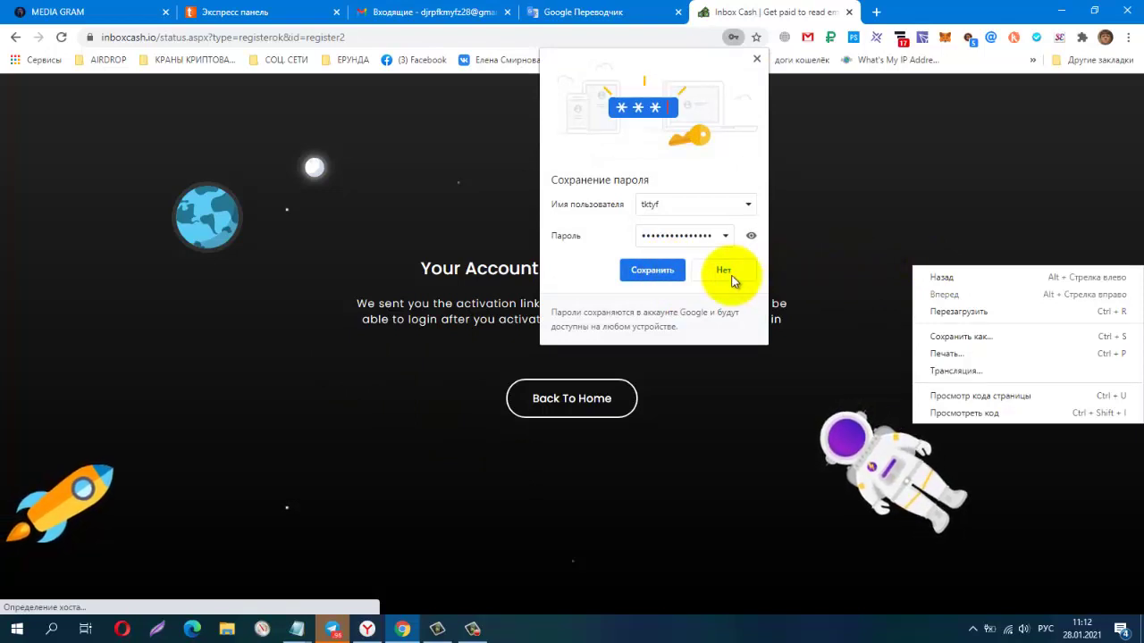
click(731, 280)
right_click(869, 230)
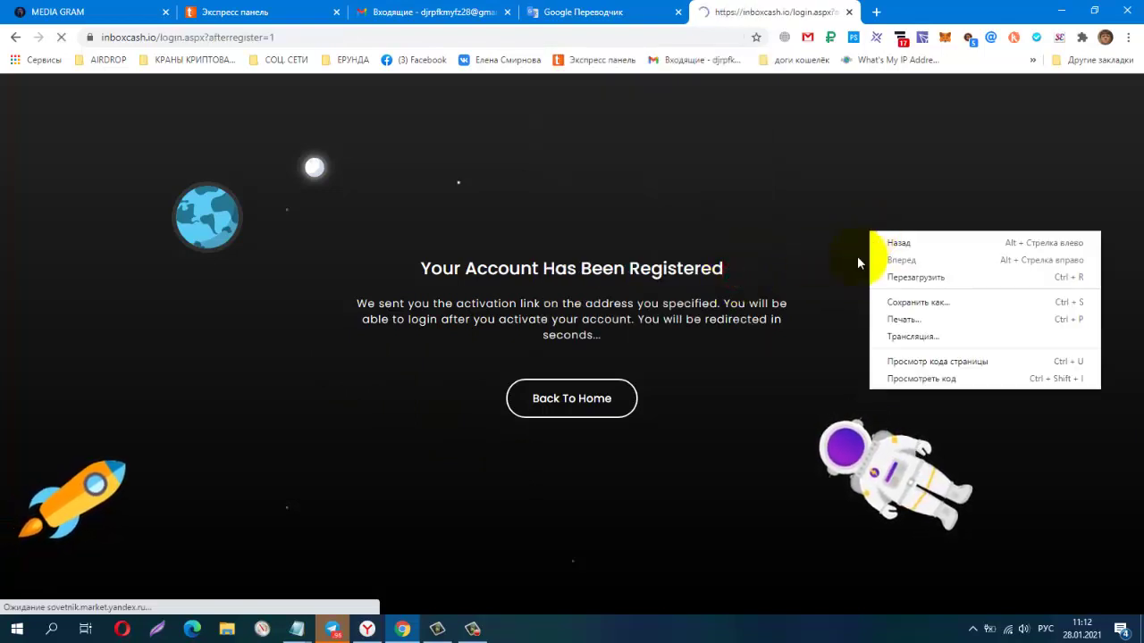
click(827, 237)
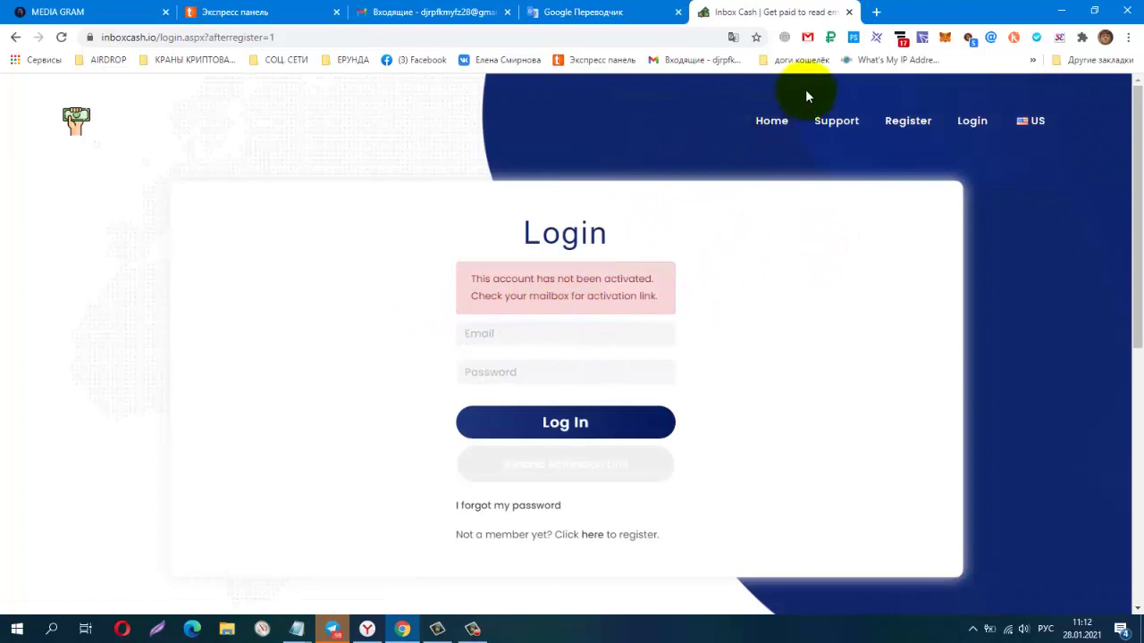
click(809, 40)
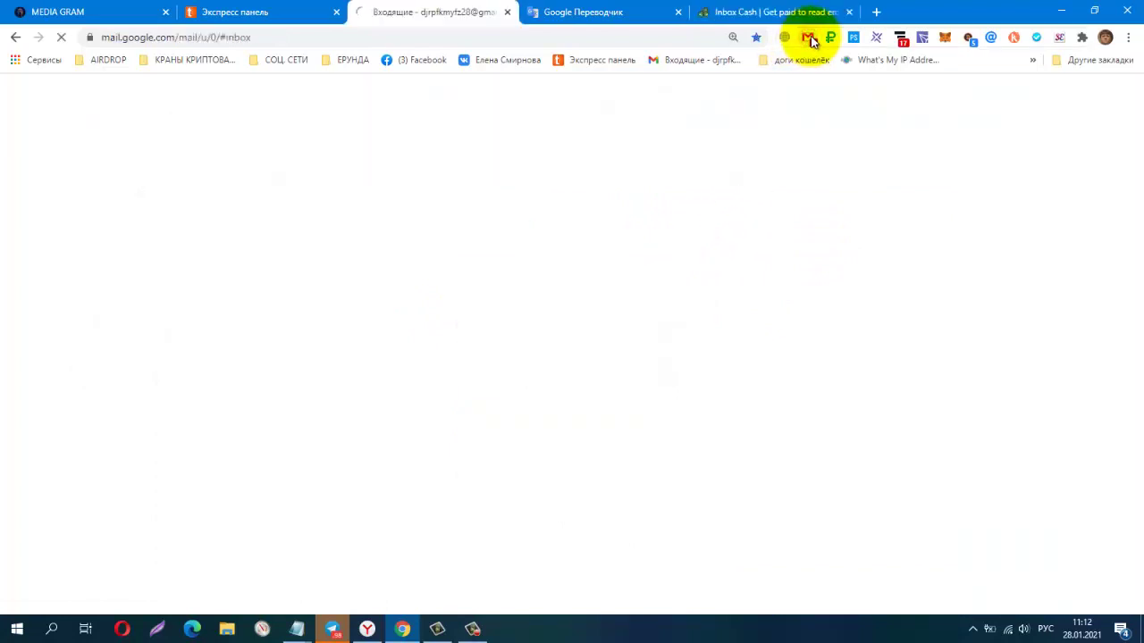
click(471, 631)
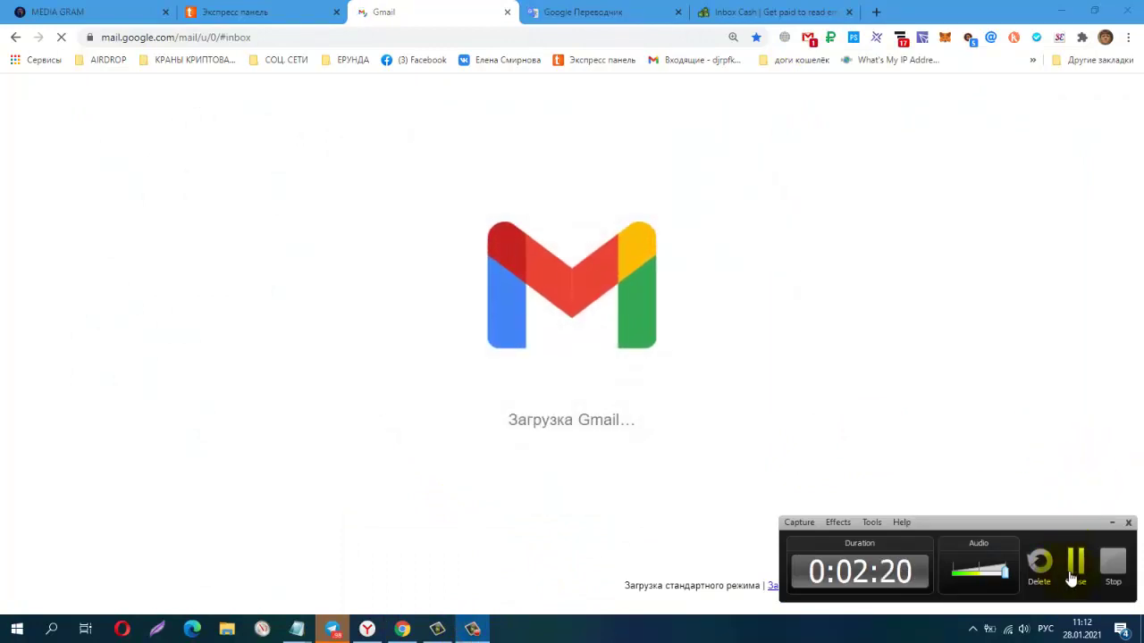
click(1077, 572)
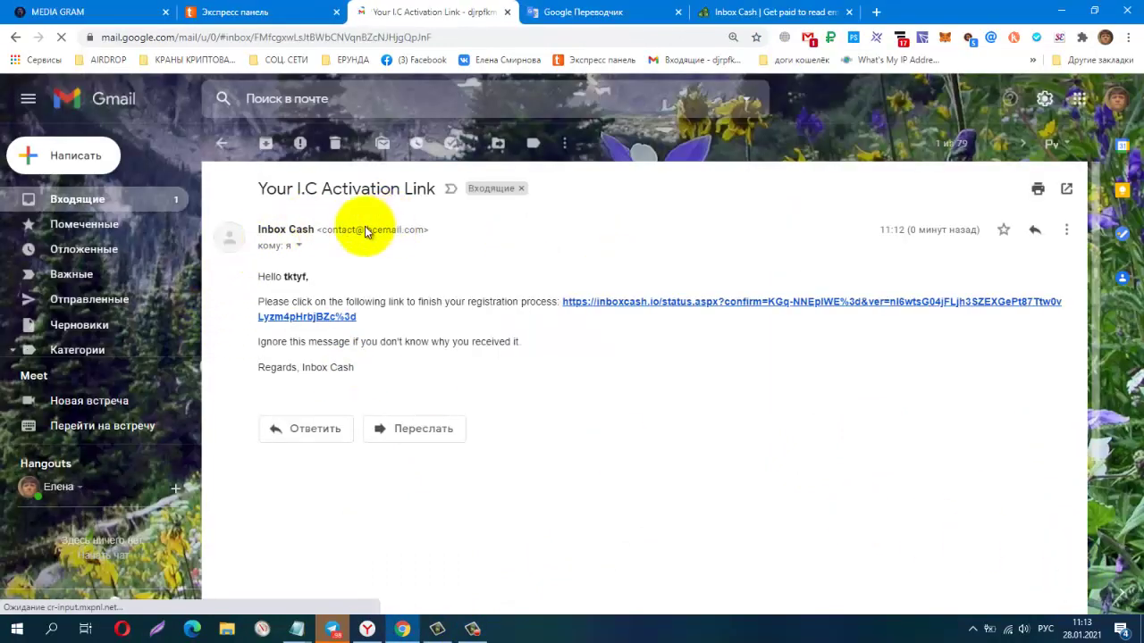
Activate the account with the link in the "Your I.C Activation Link" e-mail and return to the site
click(679, 307)
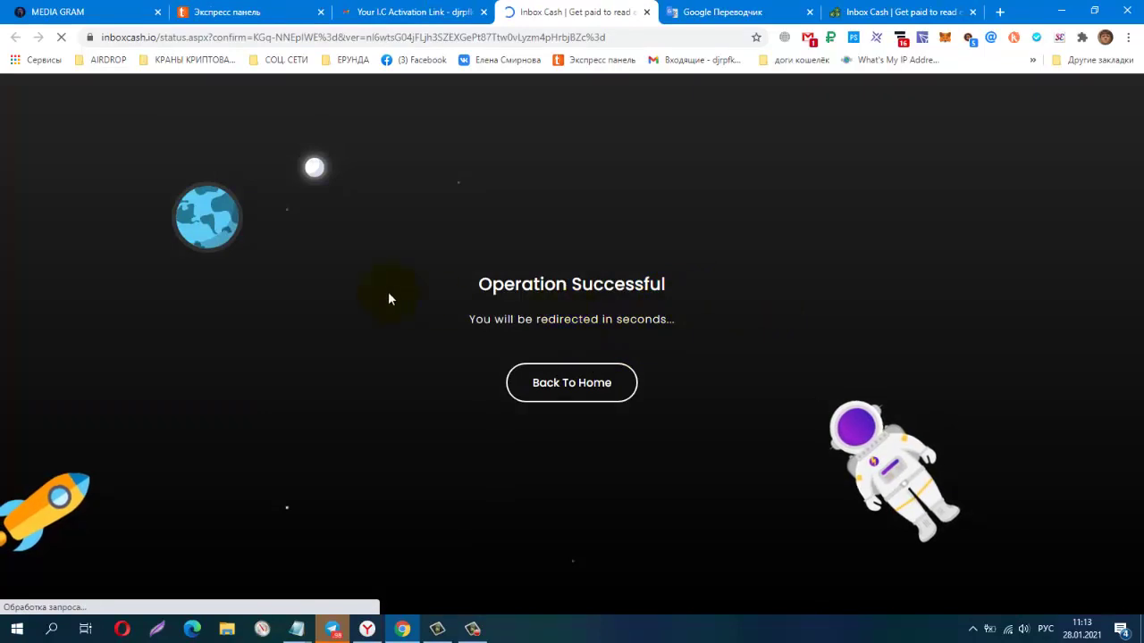
click(585, 398)
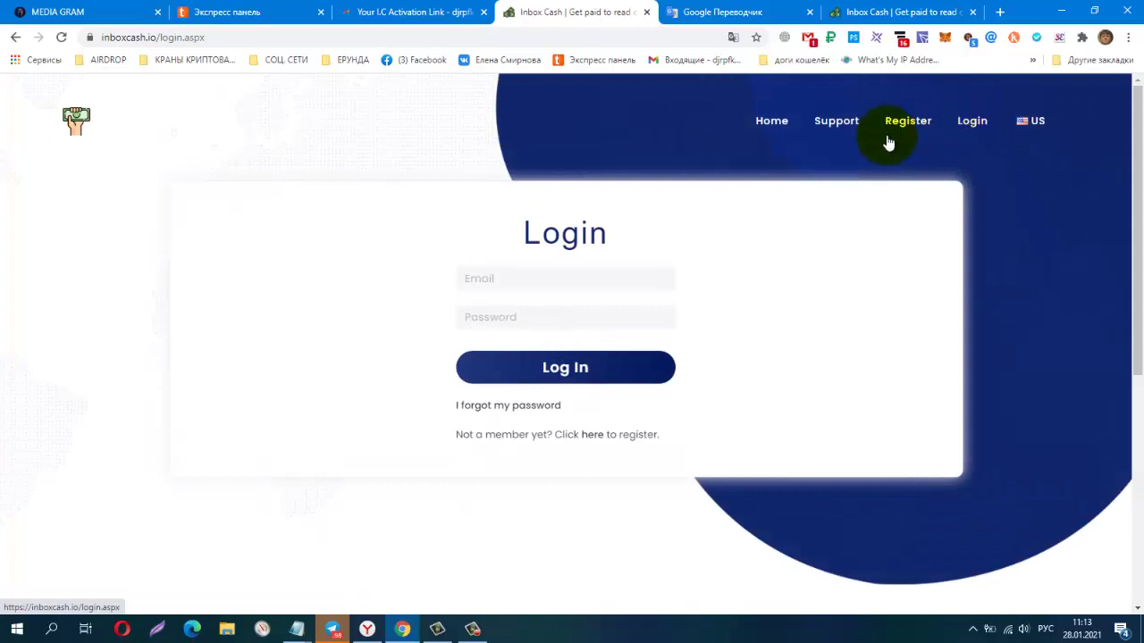
Log in to Inbox Cash with the account e-mail and the pasted account password
click(535, 278)
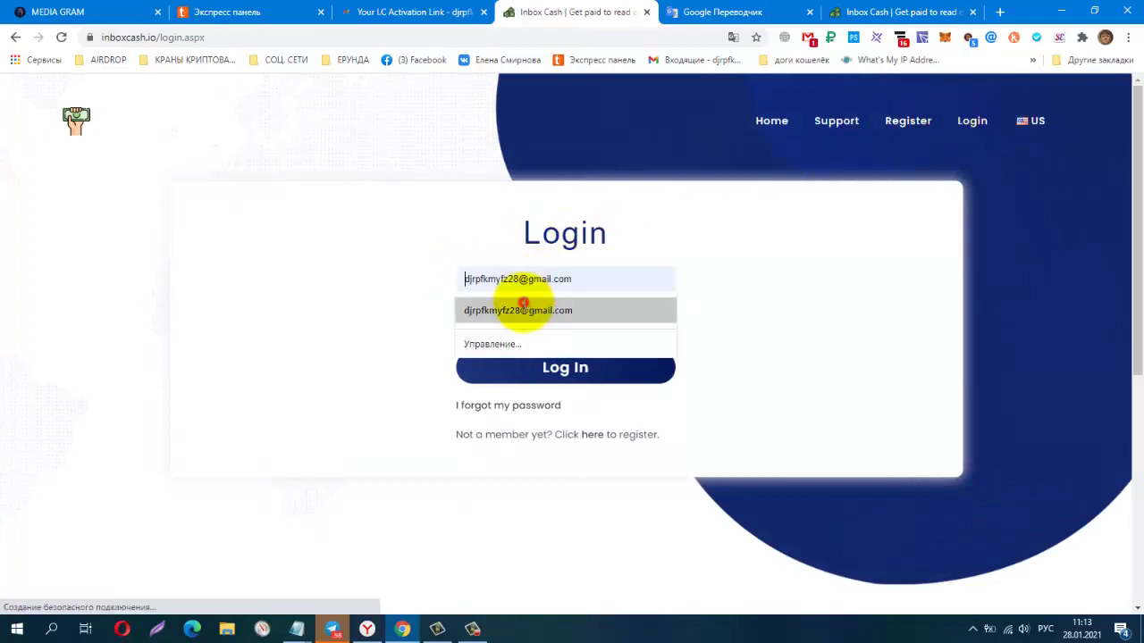
click(522, 309)
right_click(523, 323)
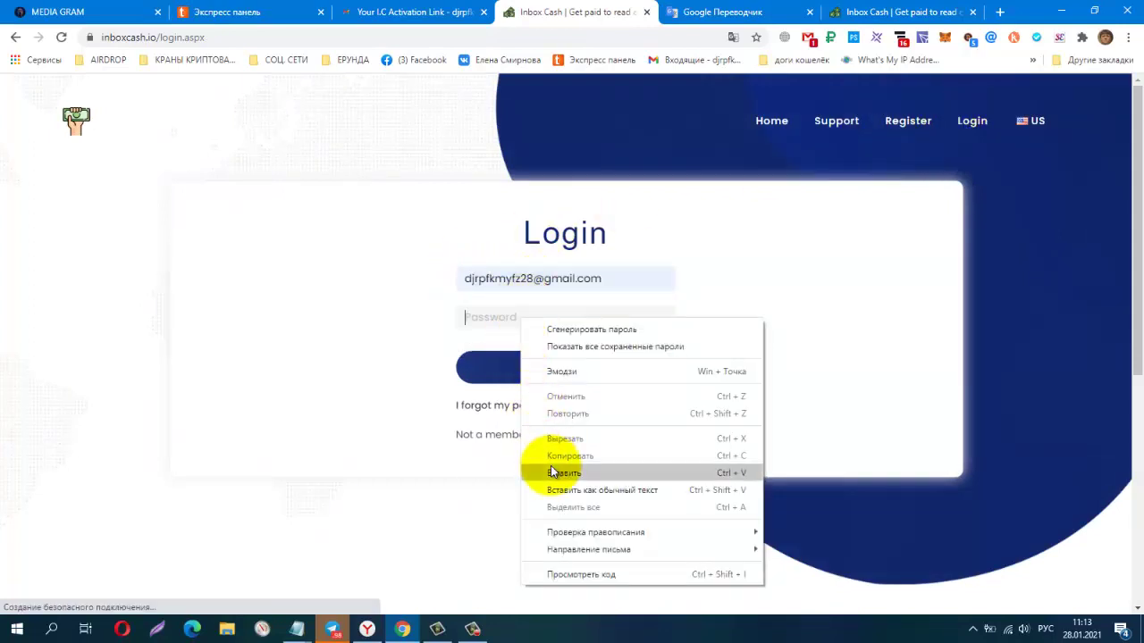
click(545, 470)
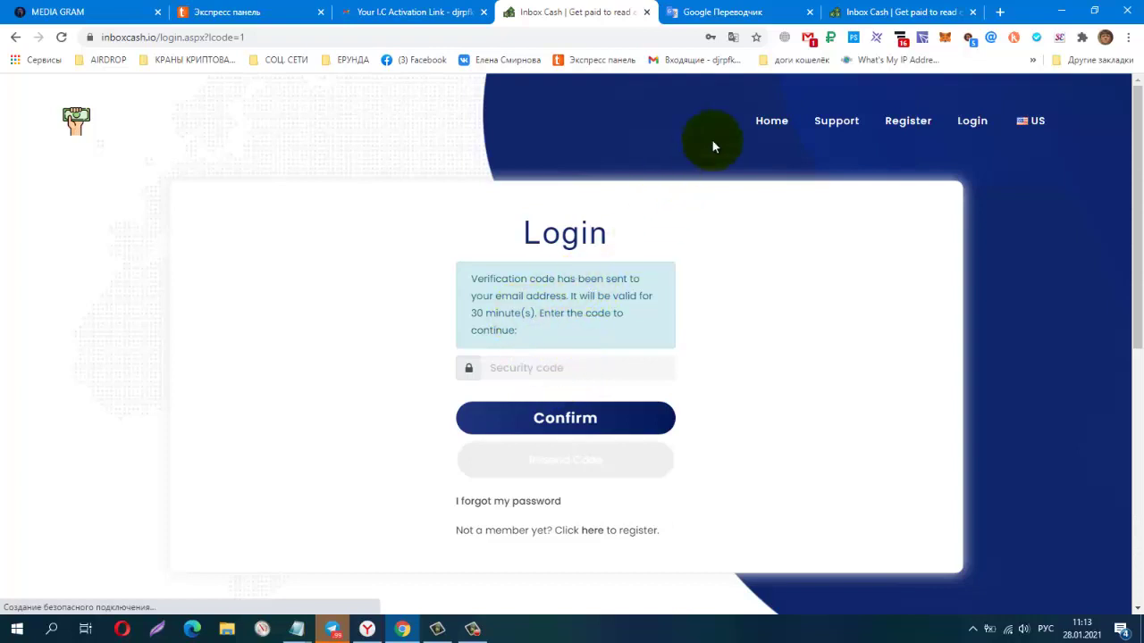
Switch to Gmail, delete the activation e-mail, and check the notifications category and the inbox for the login code e-mail
click(809, 40)
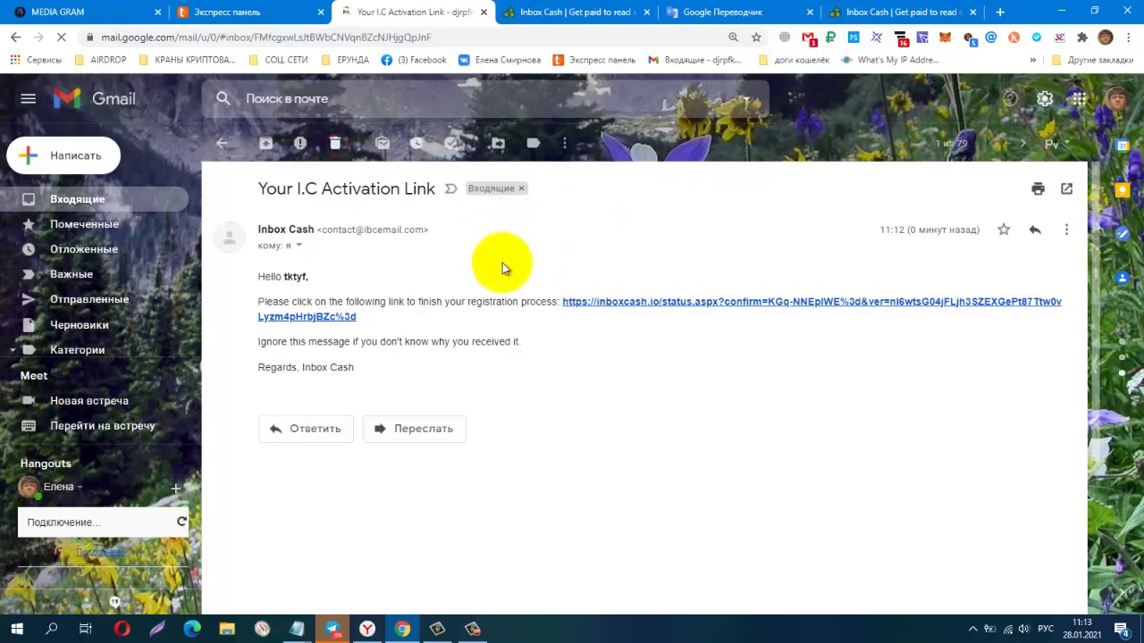
click(336, 145)
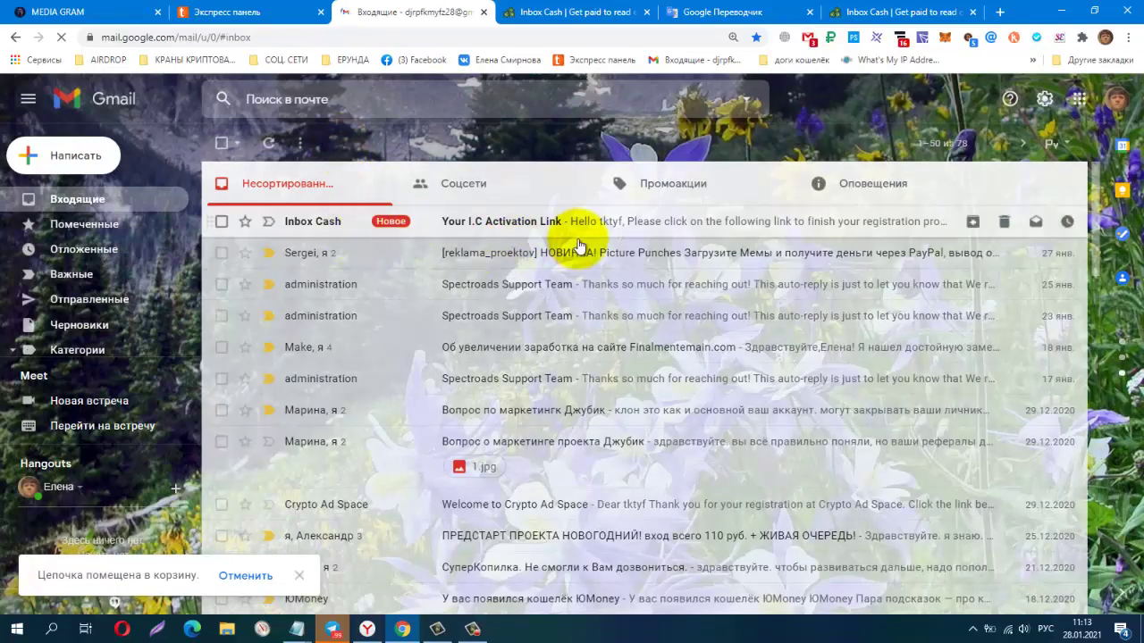
click(880, 191)
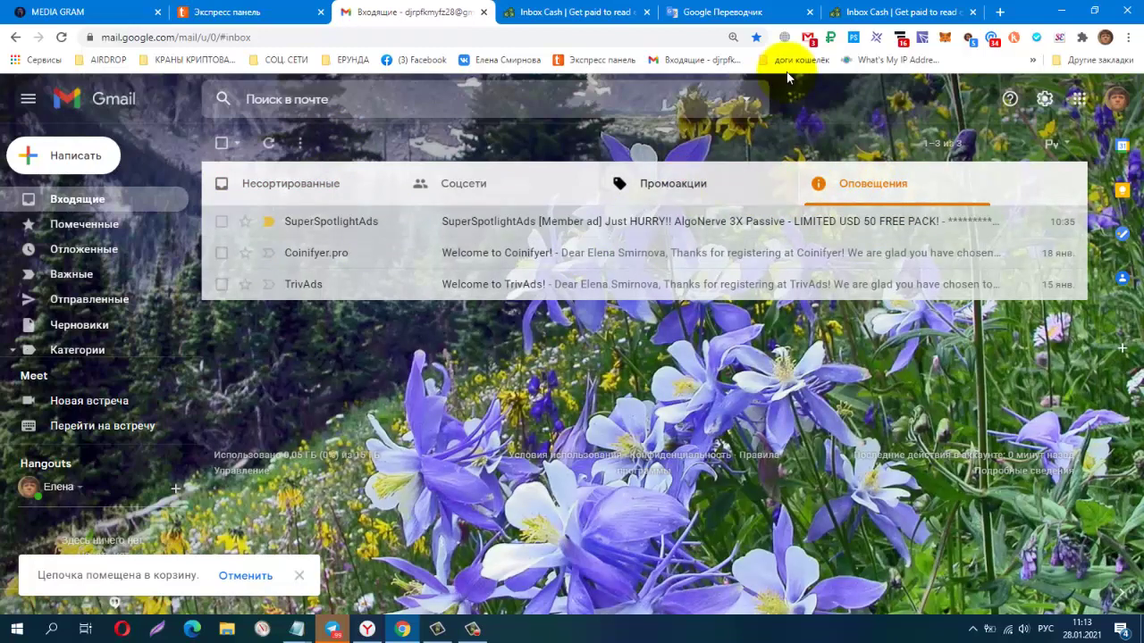
click(92, 204)
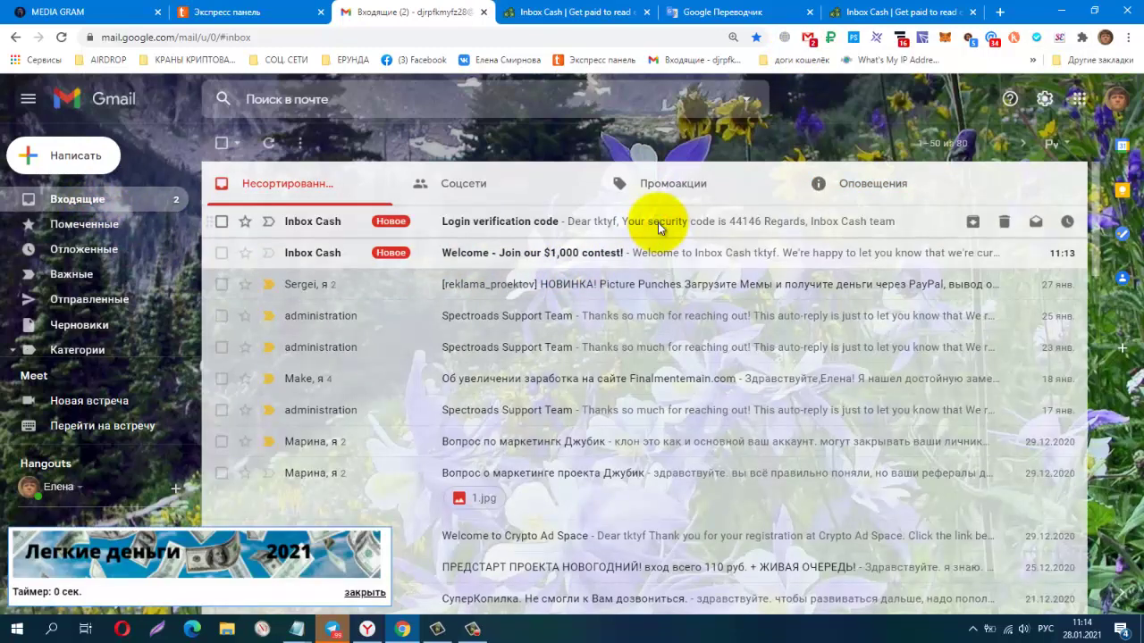
Open the "Login verification code" e-mail and copy the security code from it
click(658, 224)
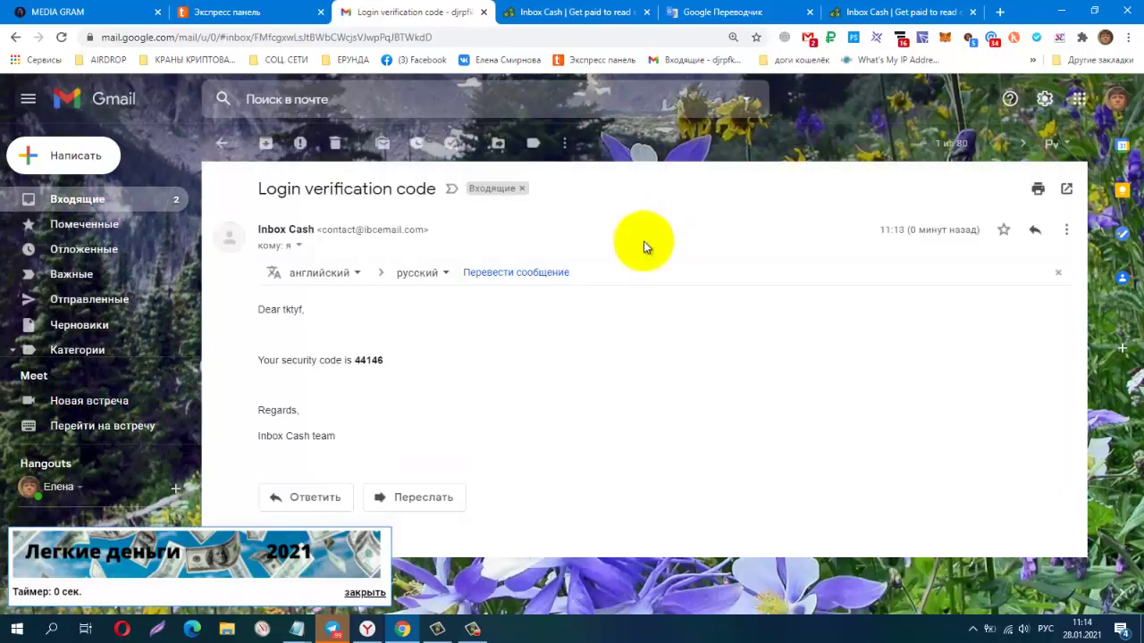
triple_click(356, 360)
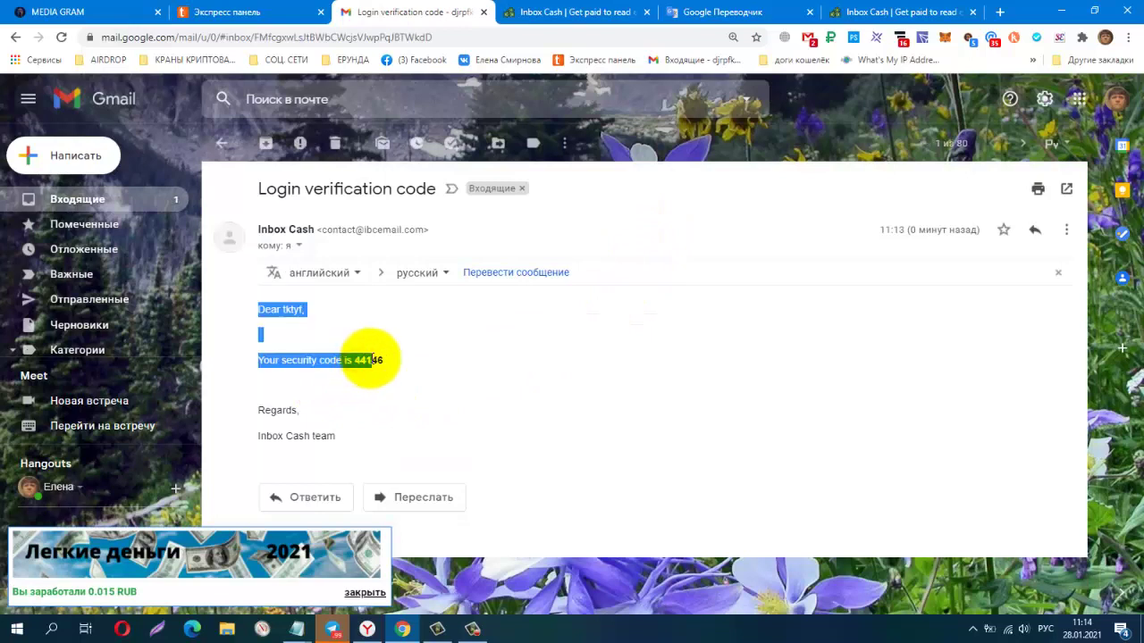
click(427, 366)
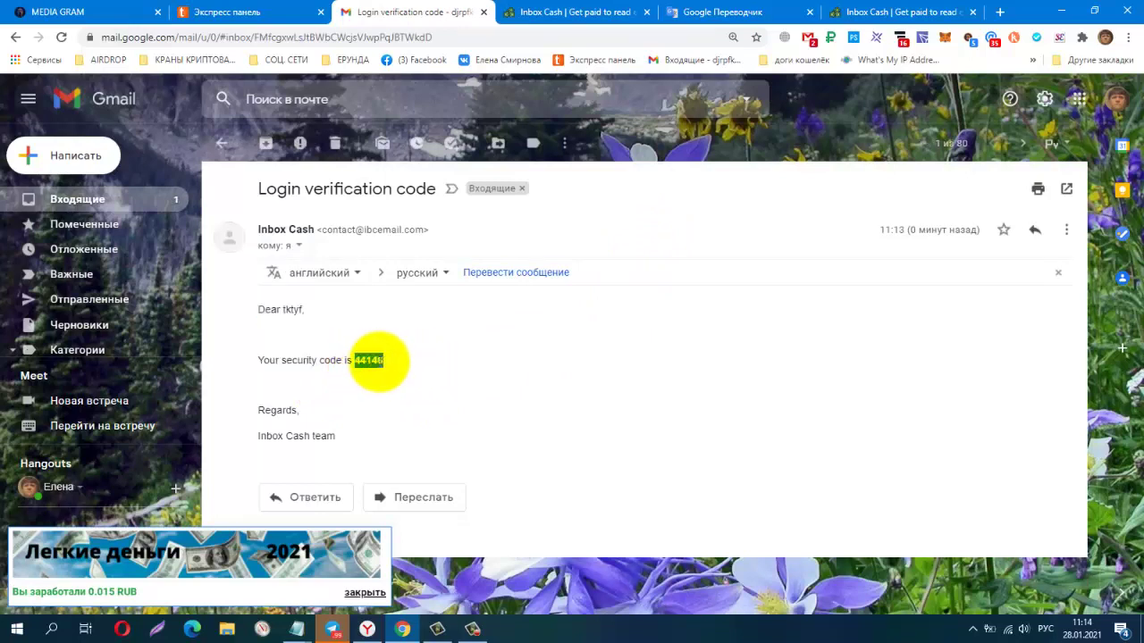
right_click(373, 367)
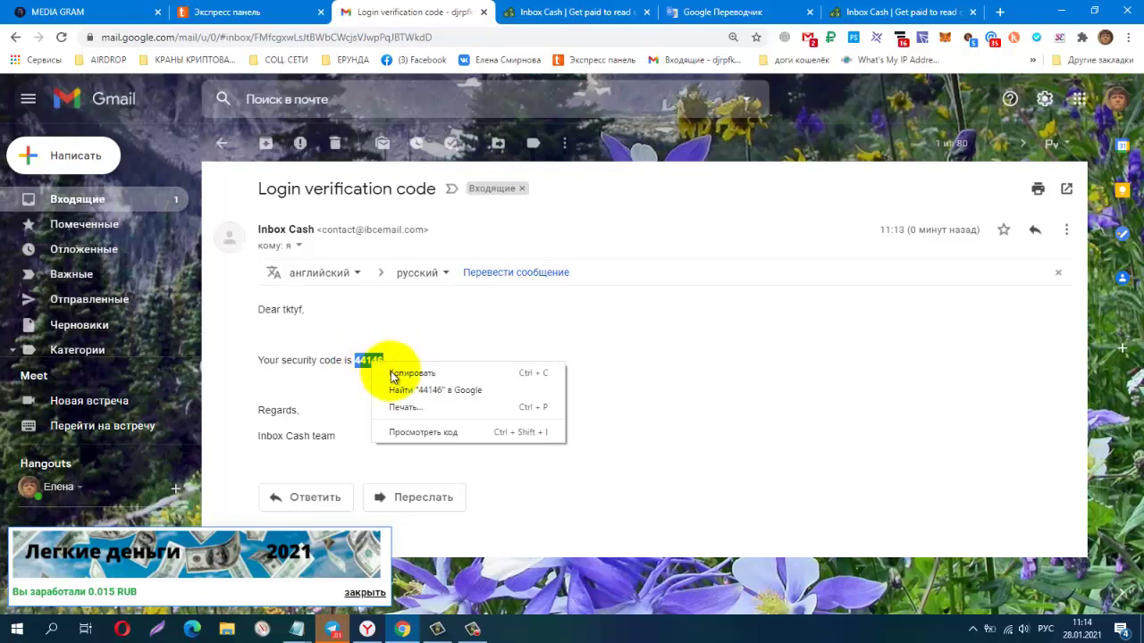
click(393, 375)
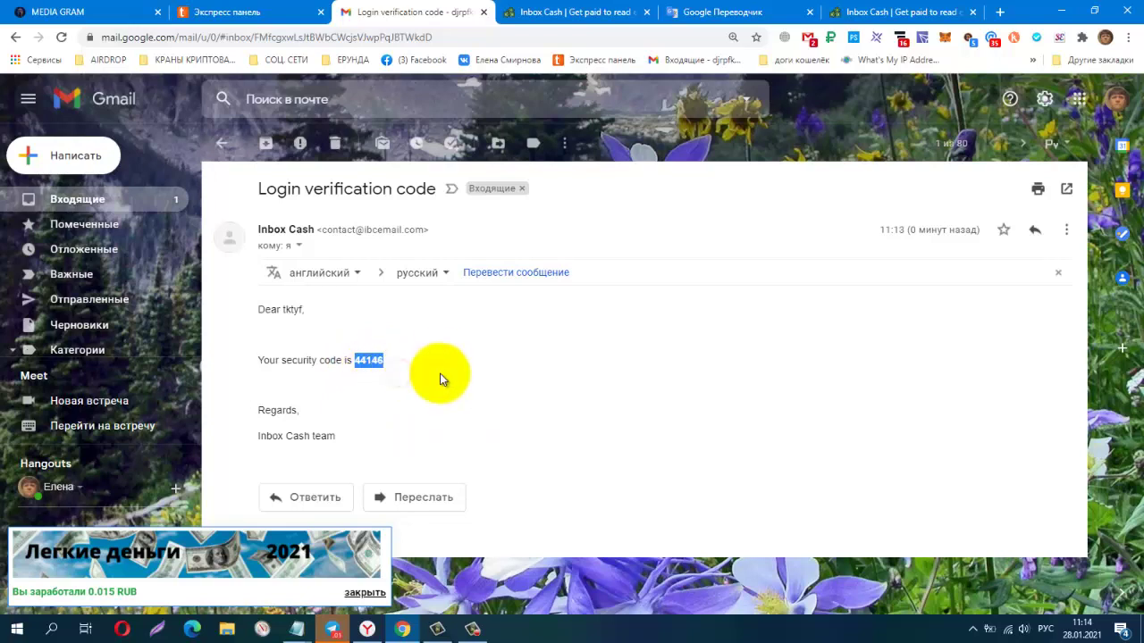
Return to the Inbox Cash login page, paste the security code and confirm the login
click(590, 19)
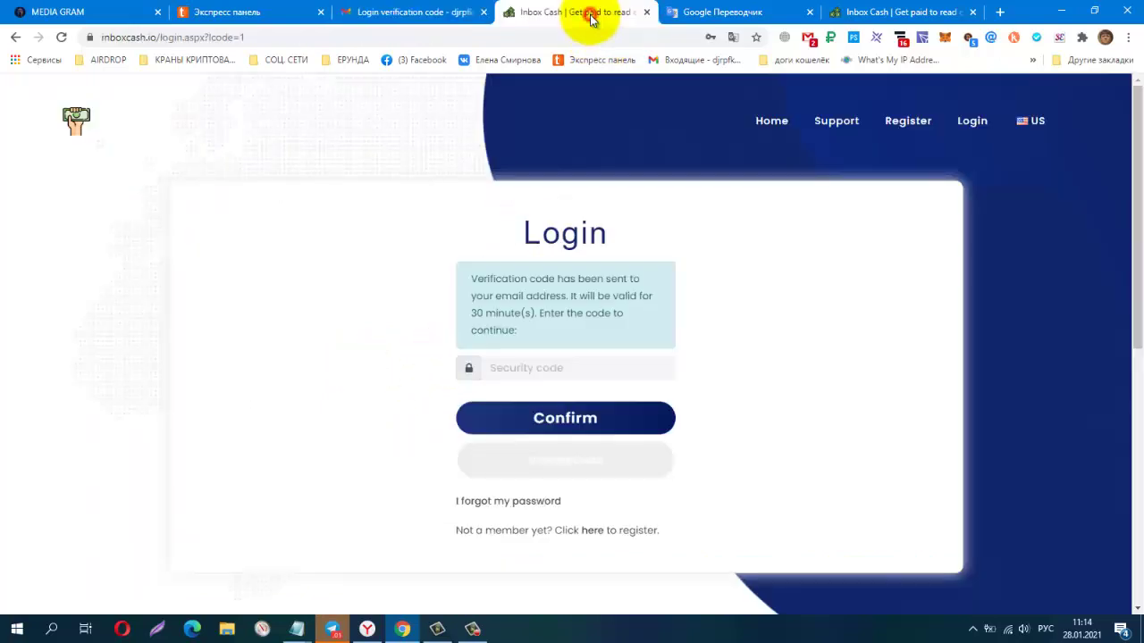
right_click(517, 375)
click(541, 477)
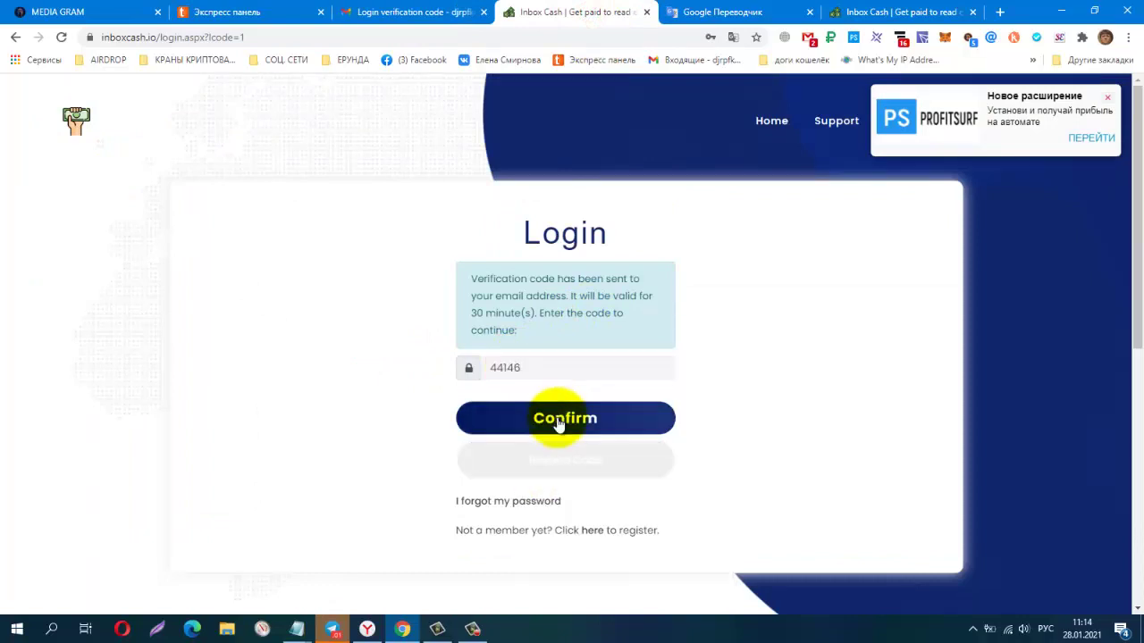
click(558, 420)
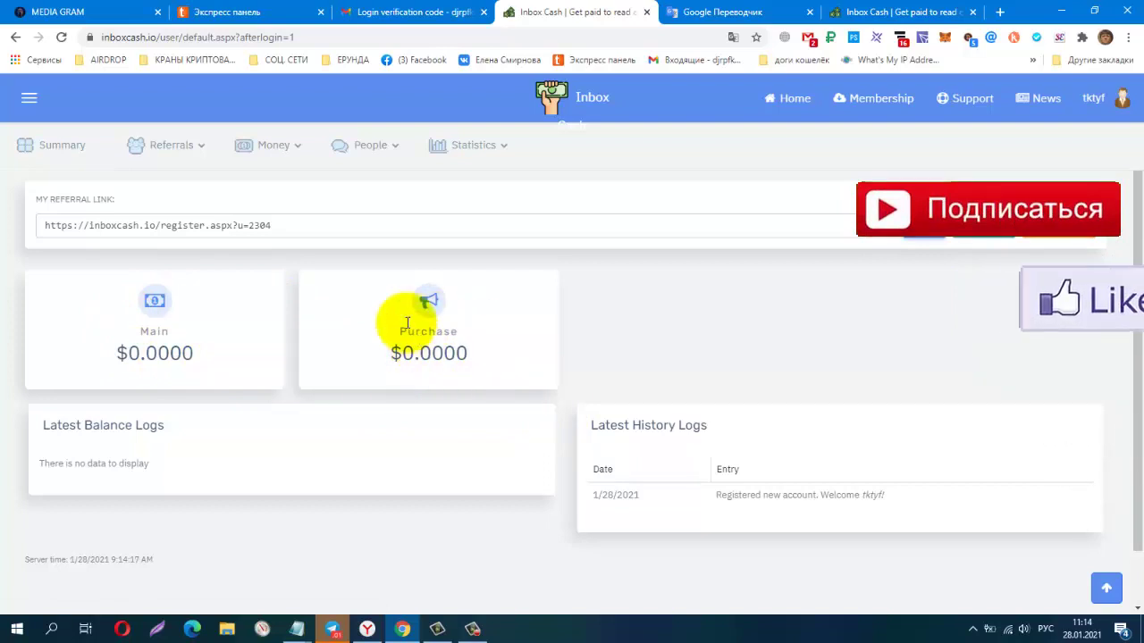
Review the account summary with the referral link, balances and logs, and look through the Money and Referrals options
drag(263, 224, 145, 225)
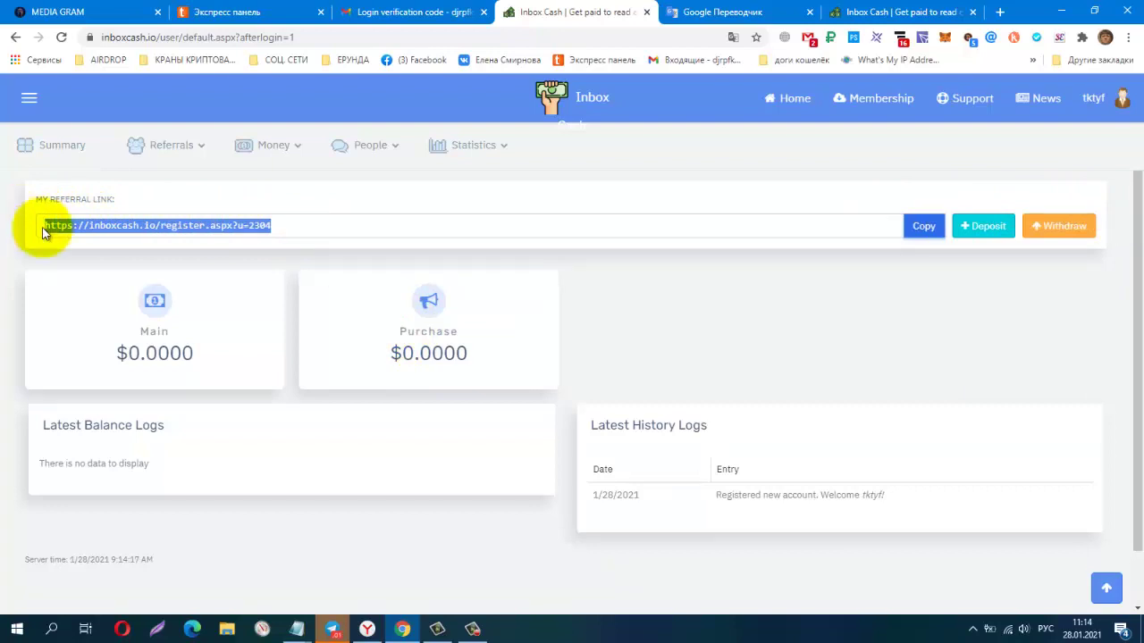
scroll(593, 312, down, 1)
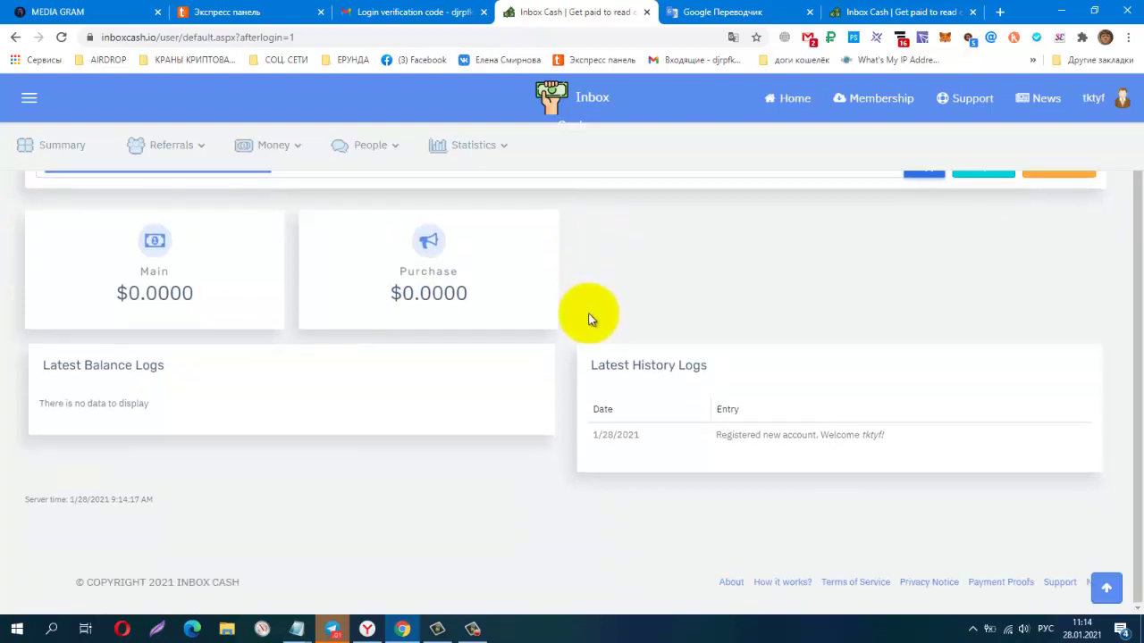
scroll(589, 314, up, 1)
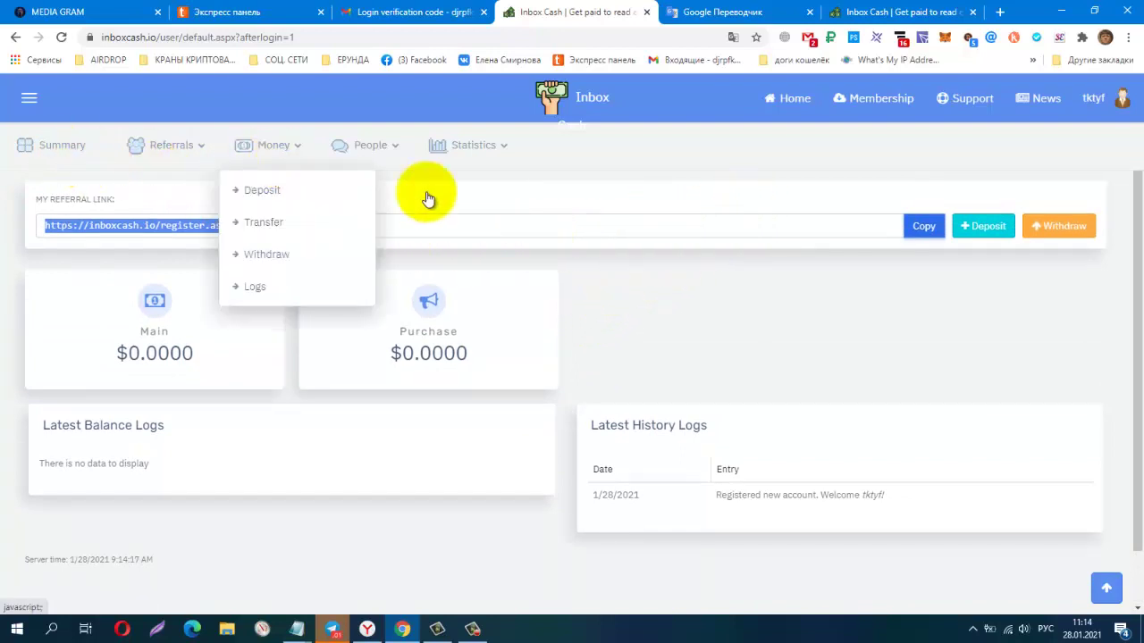
mouse_move(198, 156)
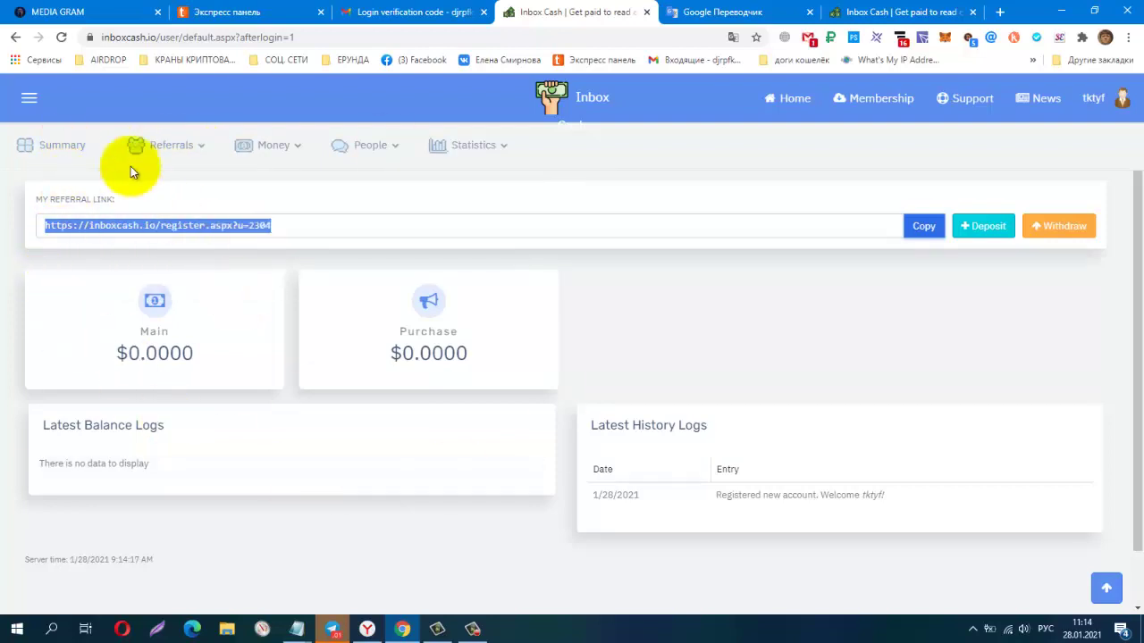
mouse_move(159, 154)
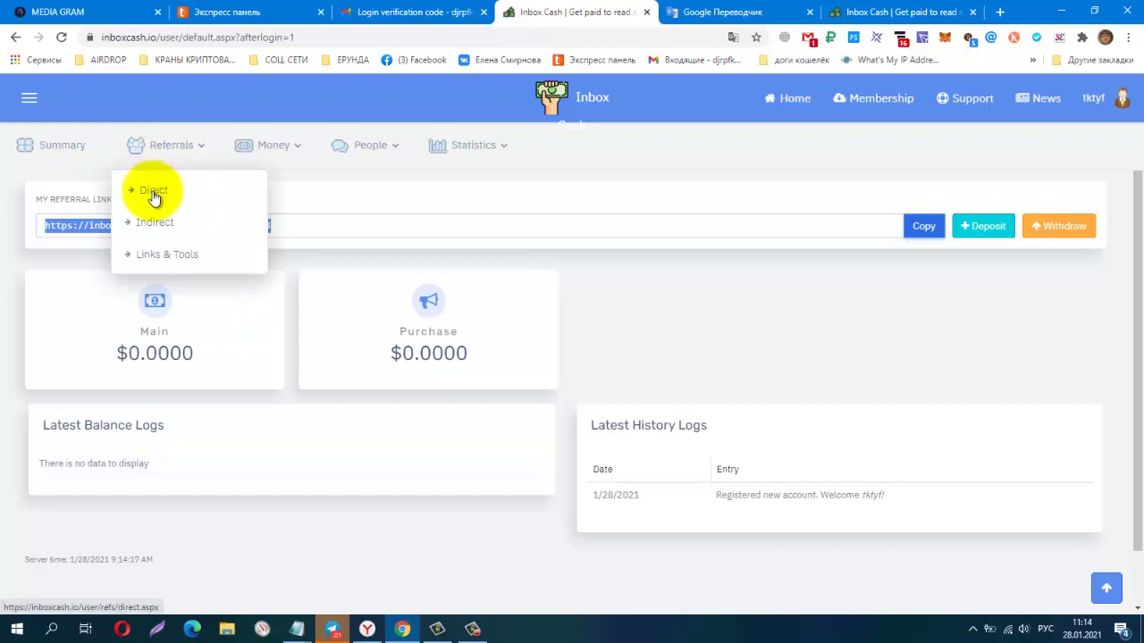
View the referral links in Links & Tools and look over the People and Statistics options
click(147, 256)
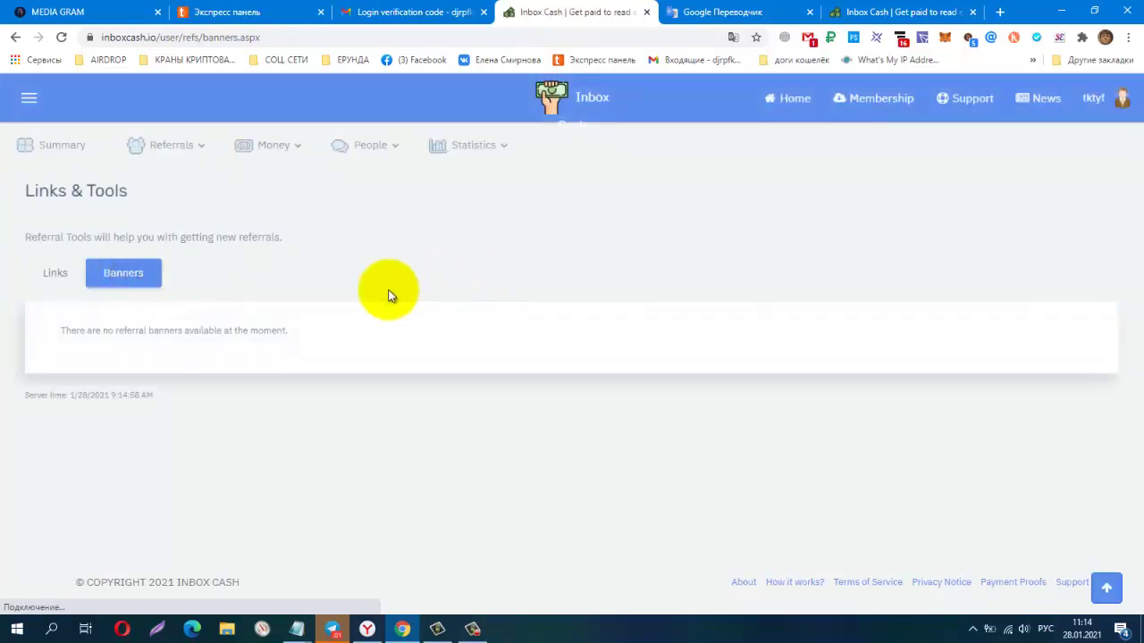
click(59, 276)
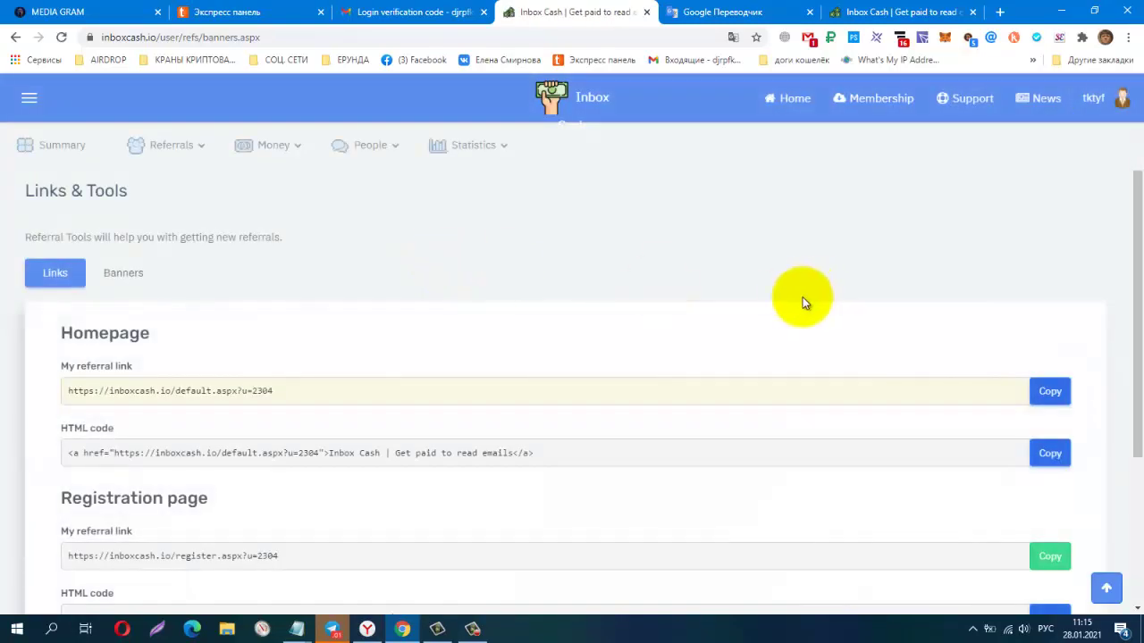
mouse_move(398, 154)
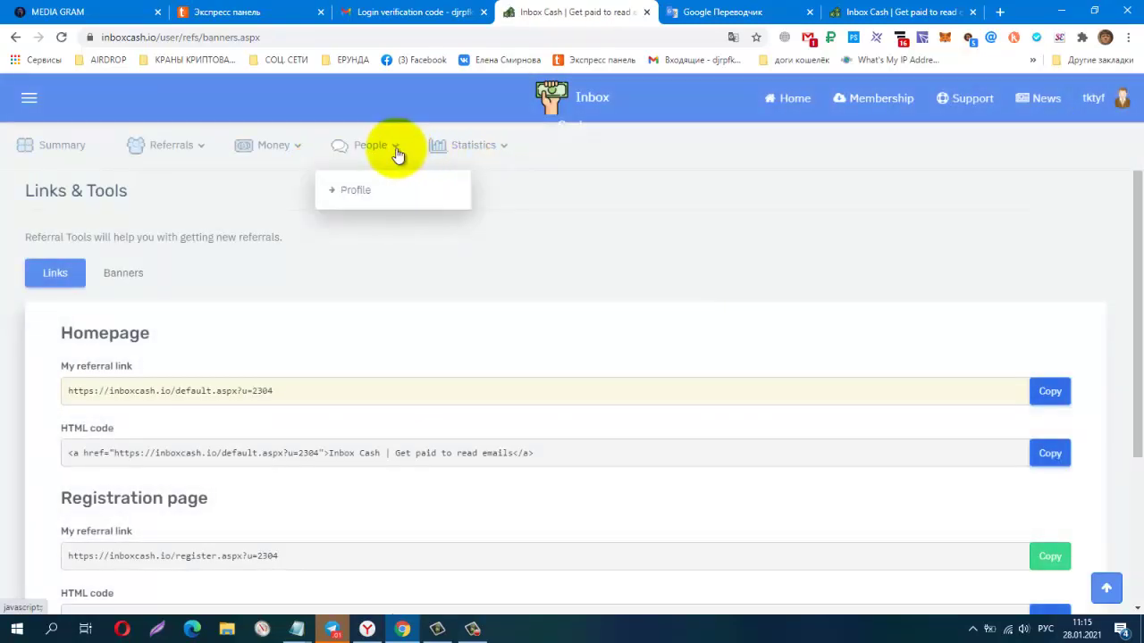
mouse_move(503, 153)
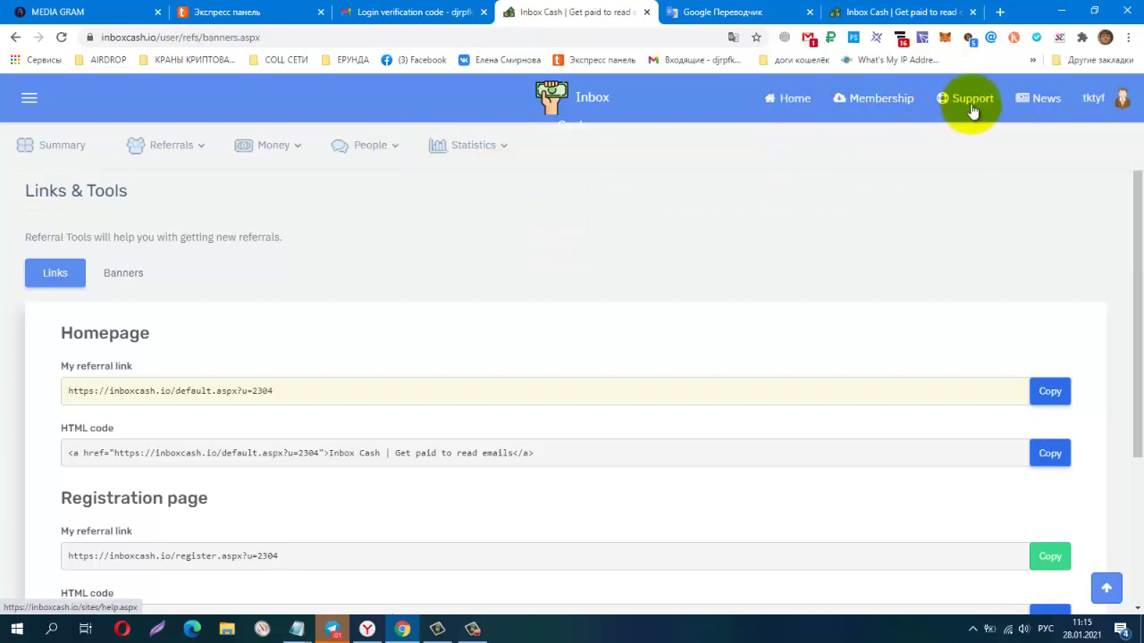
Examine the Membership page's payout properties and referral commission tiers
click(893, 100)
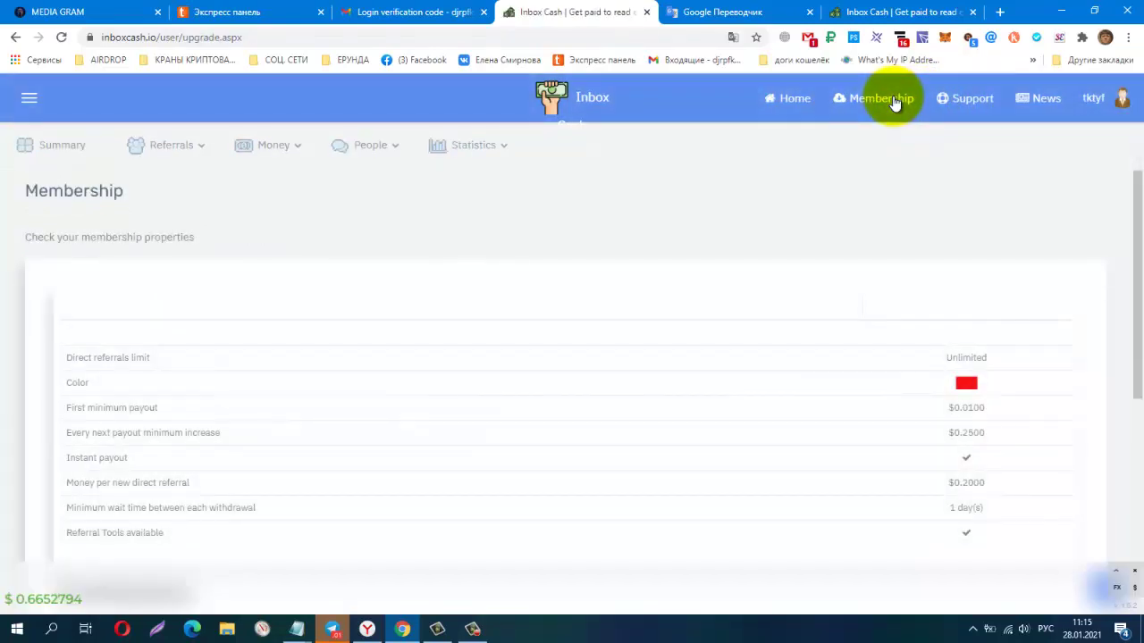
scroll(861, 232, down, 2)
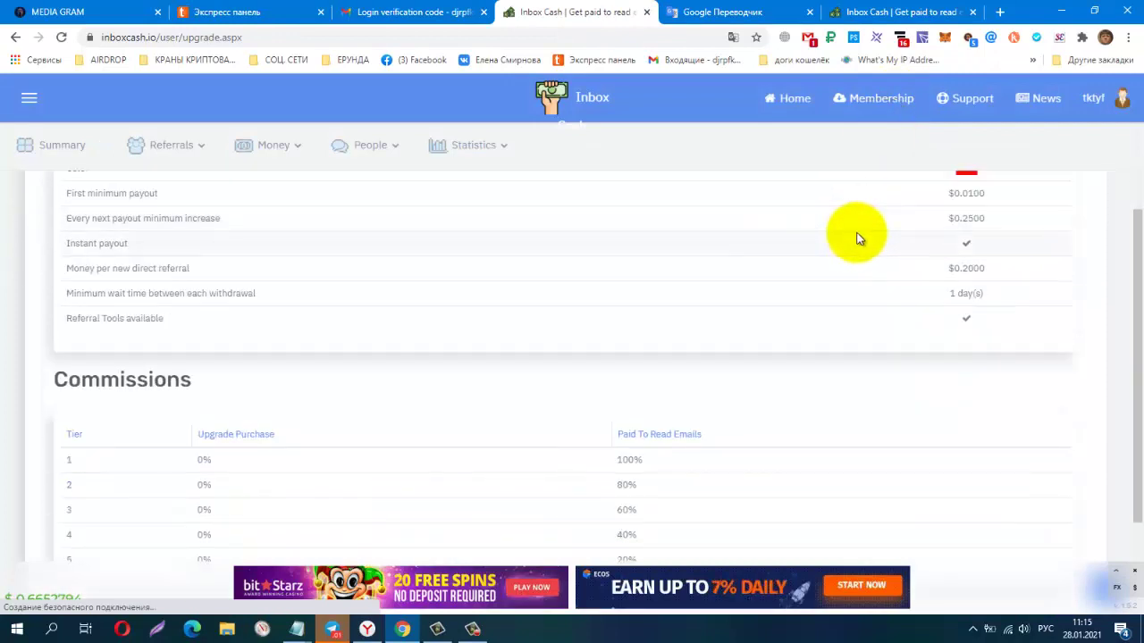
scroll(826, 265, up, 1)
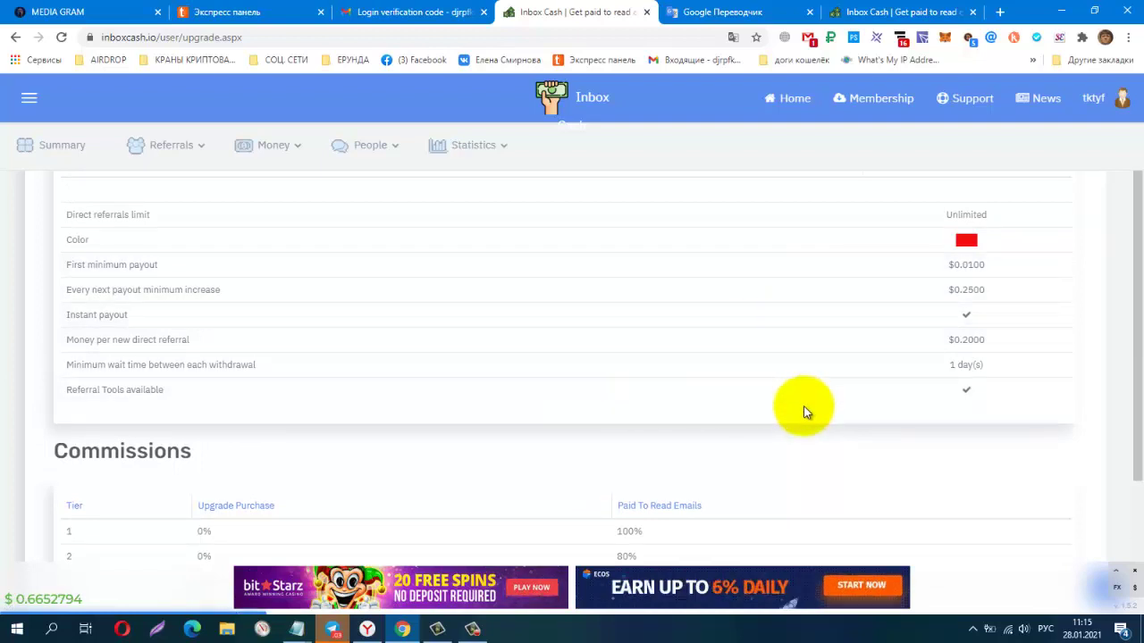
scroll(806, 401, down, 3)
scroll(806, 401, up, 5)
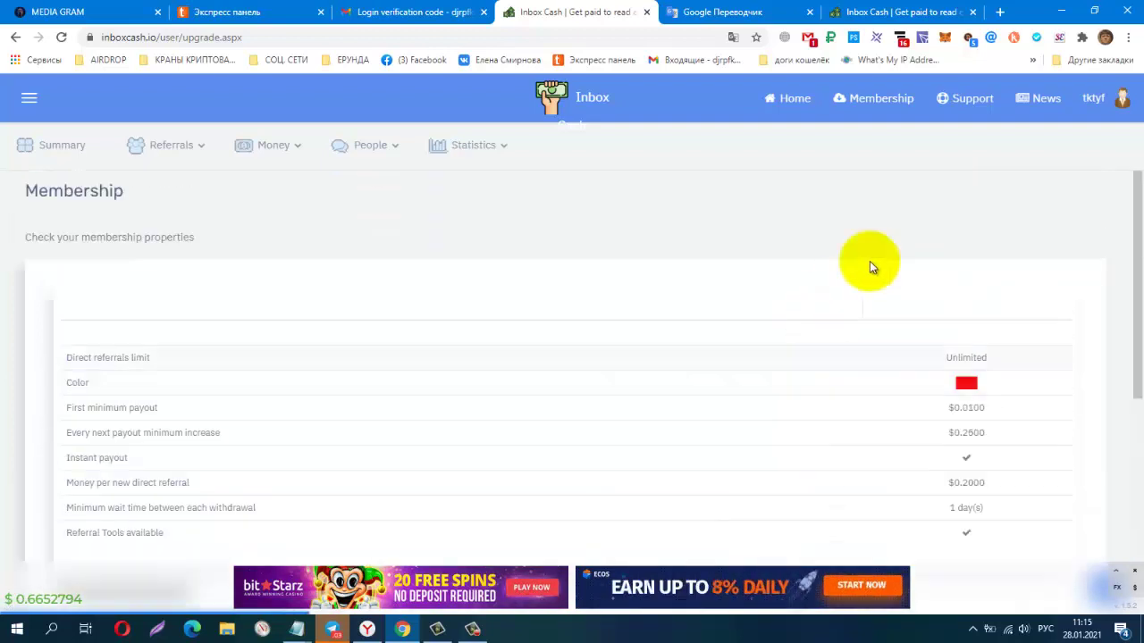
View the account's profile page and return to the account summary
click(1121, 117)
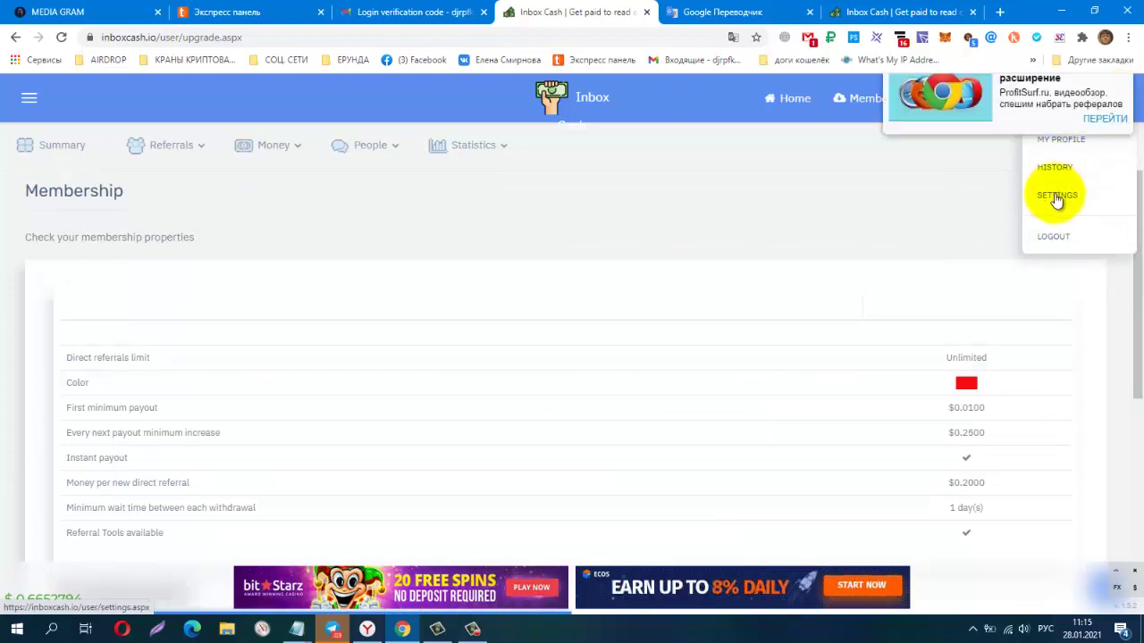
click(1119, 98)
click(1118, 102)
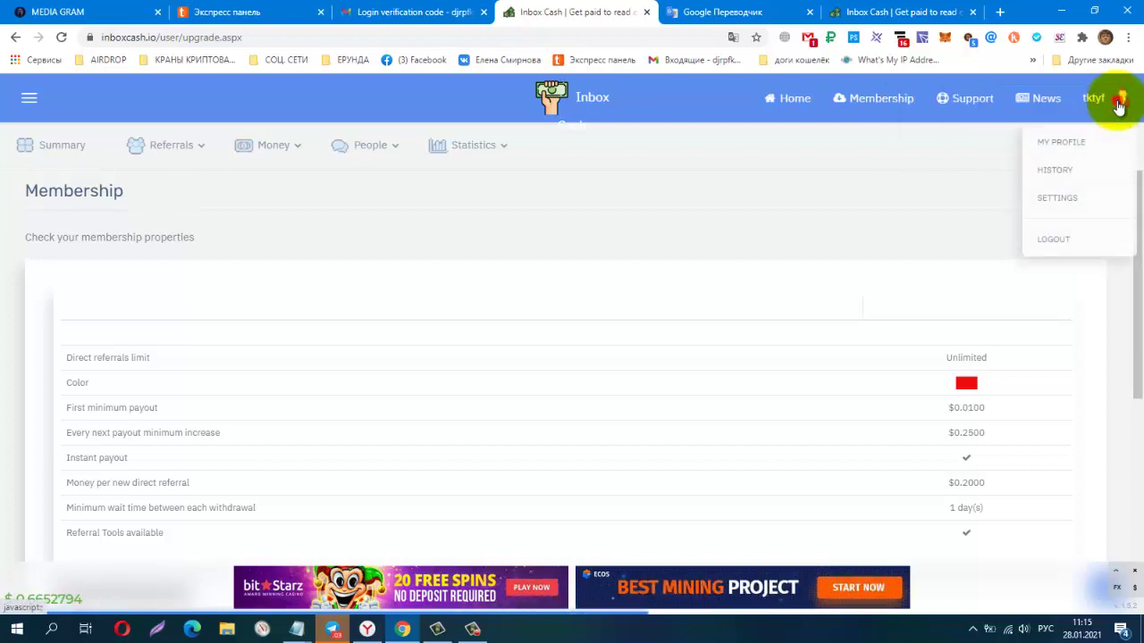
click(1081, 145)
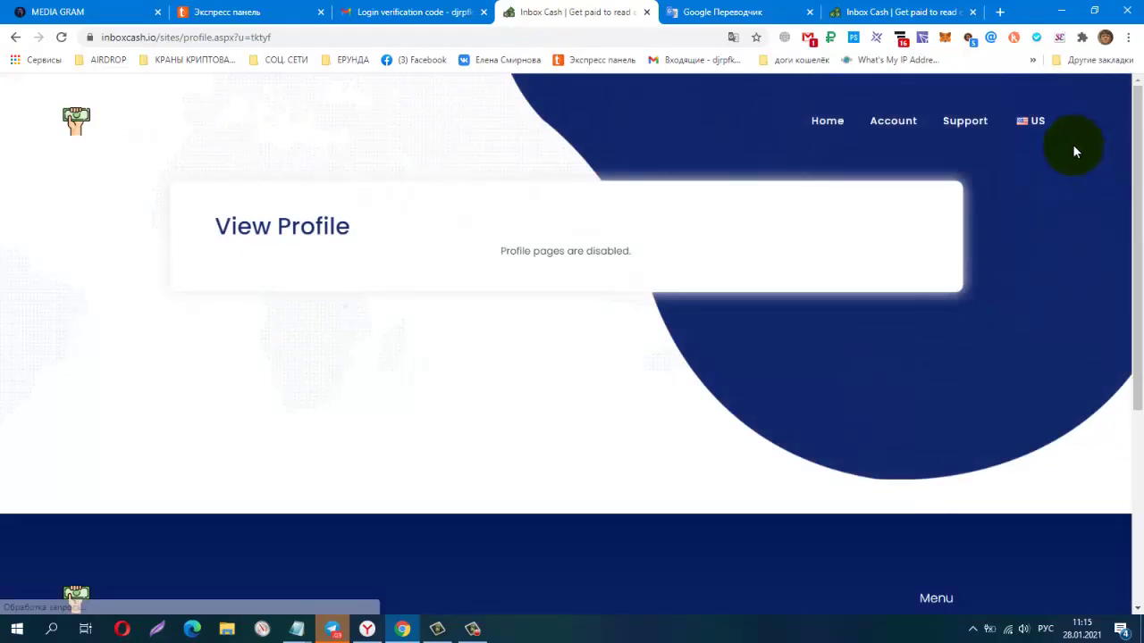
click(894, 122)
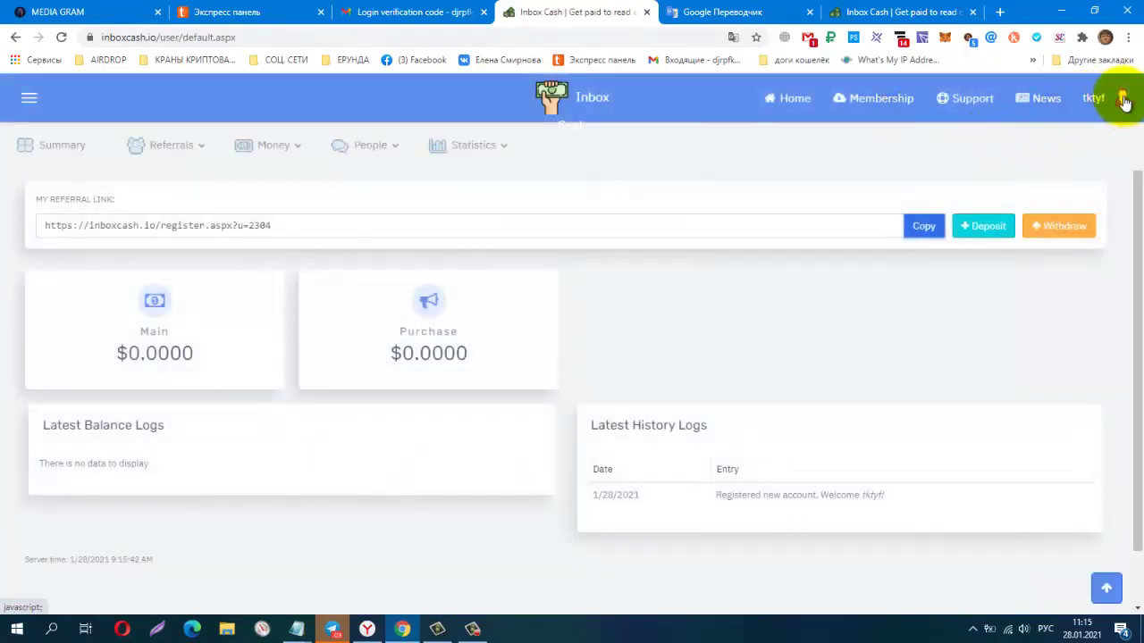
Open the account settings and review the general e-mail and avatar picture options
click(1116, 97)
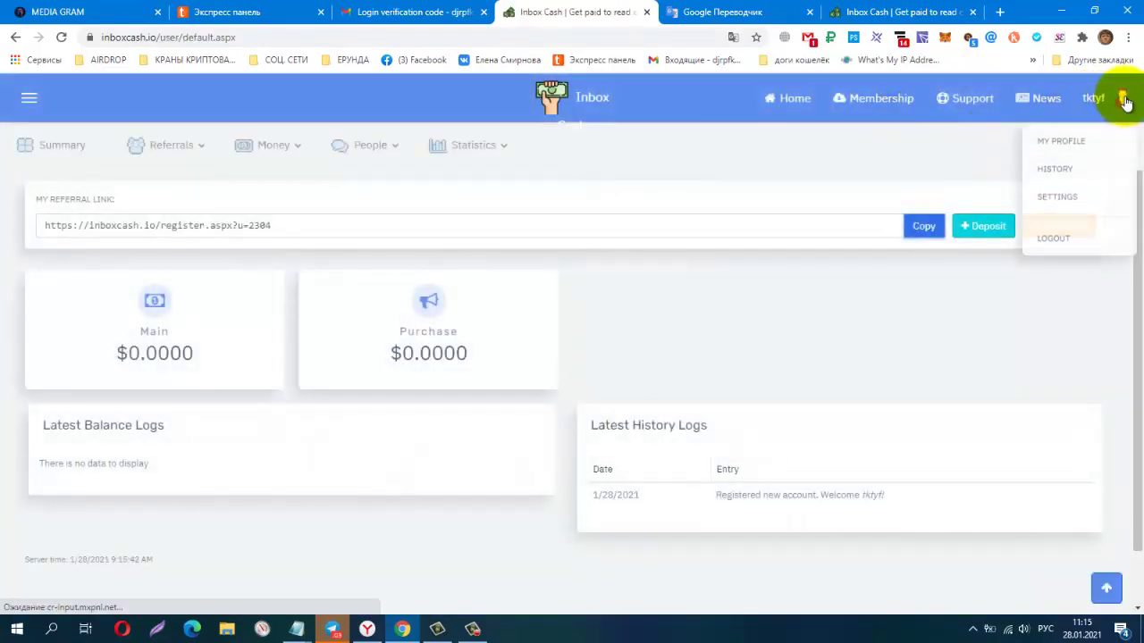
click(1066, 198)
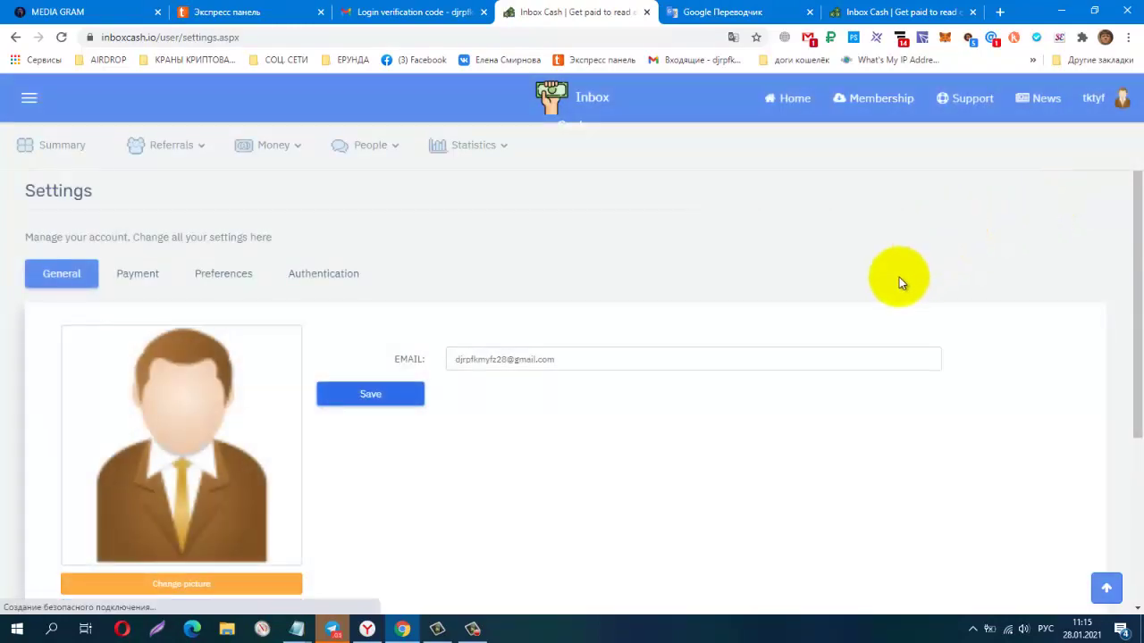
scroll(899, 277, down, 2)
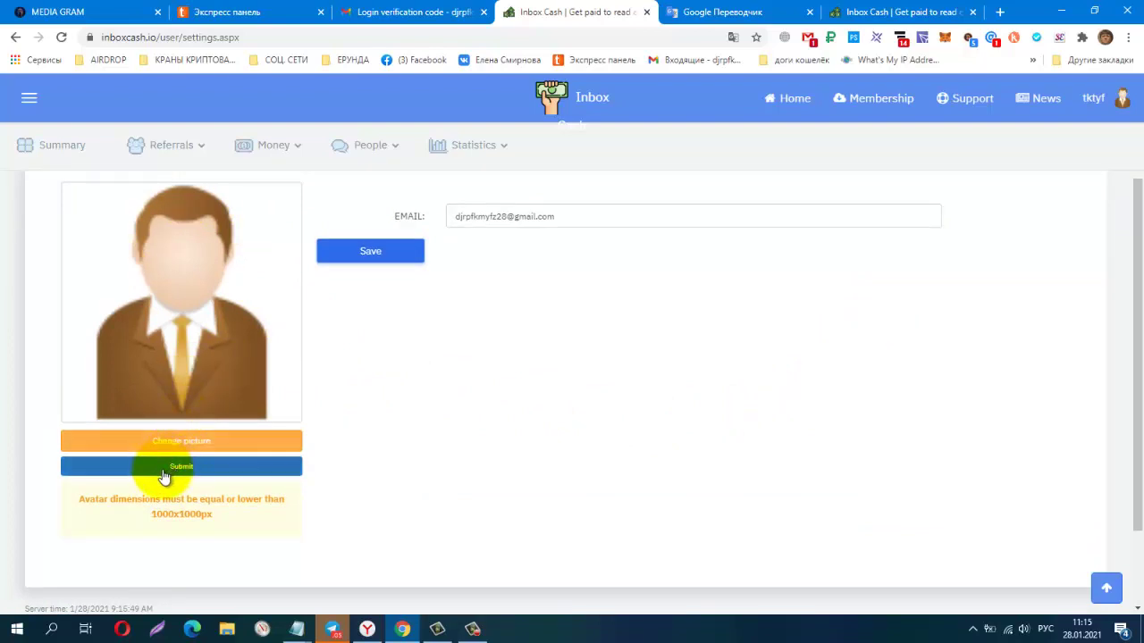
mouse_move(176, 157)
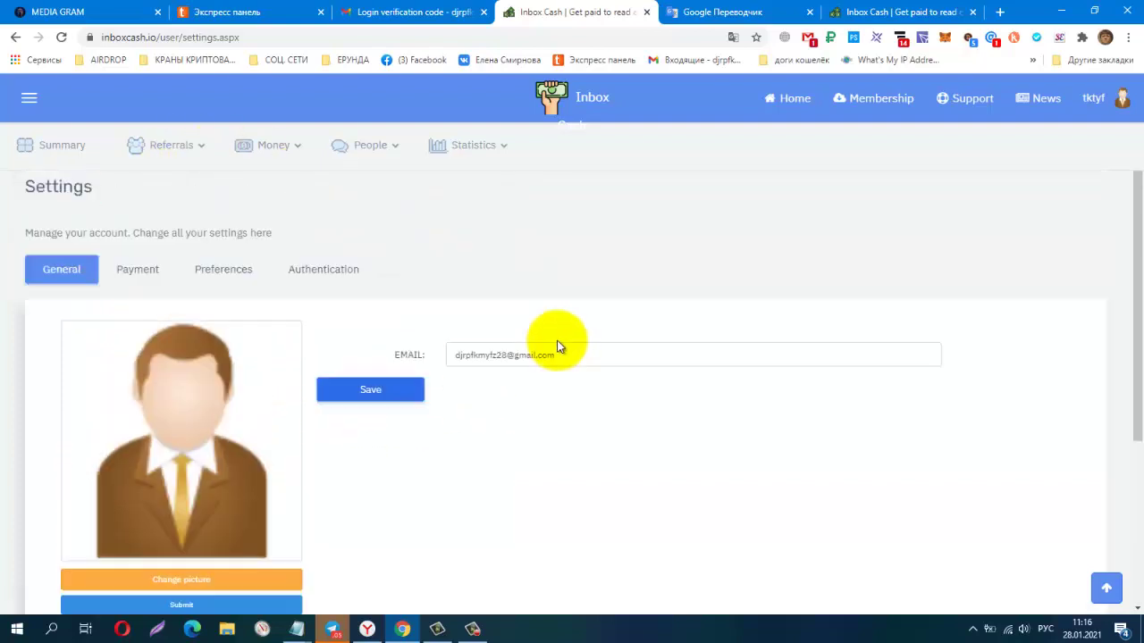
Review the payment settings' address fields for PerfectMoney, Payeer, FaucetPay and WalCrypt
click(136, 286)
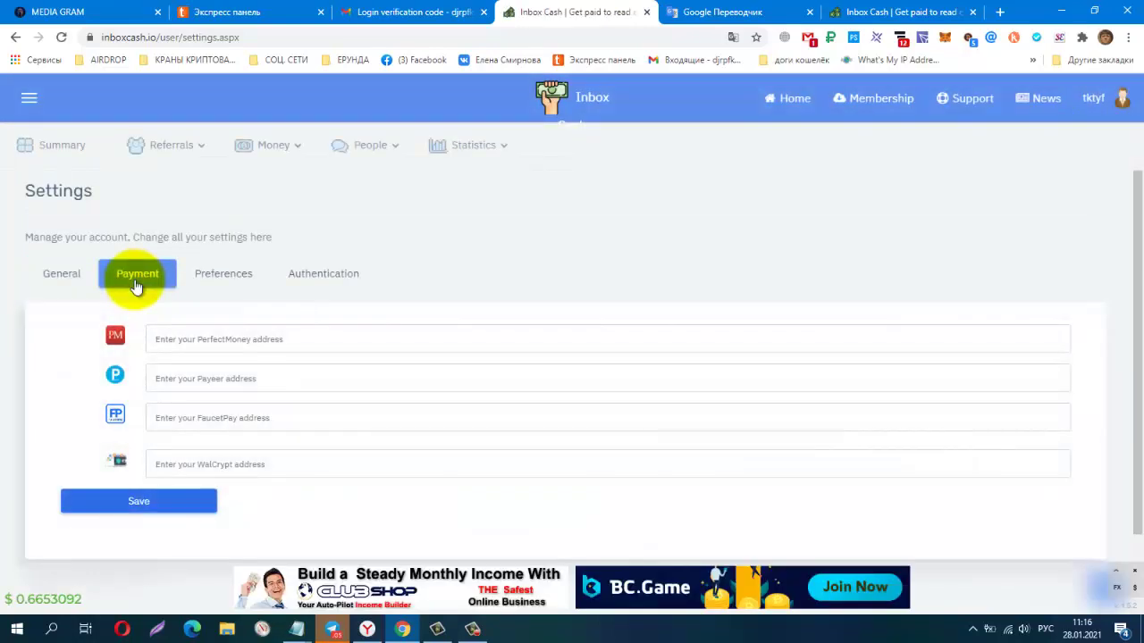
click(226, 386)
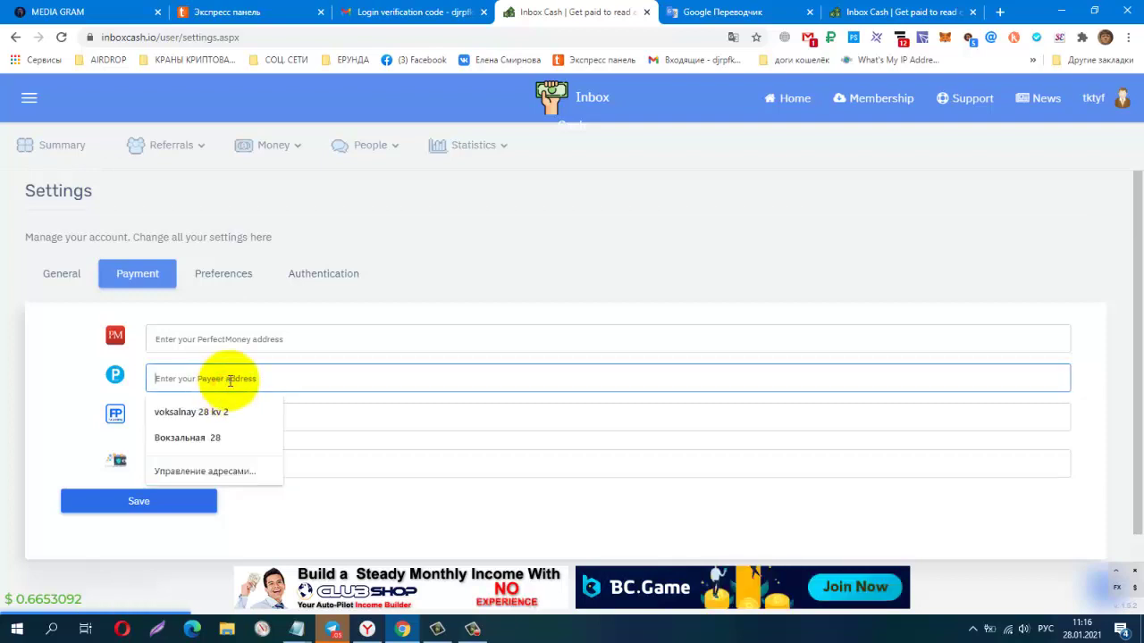
click(37, 382)
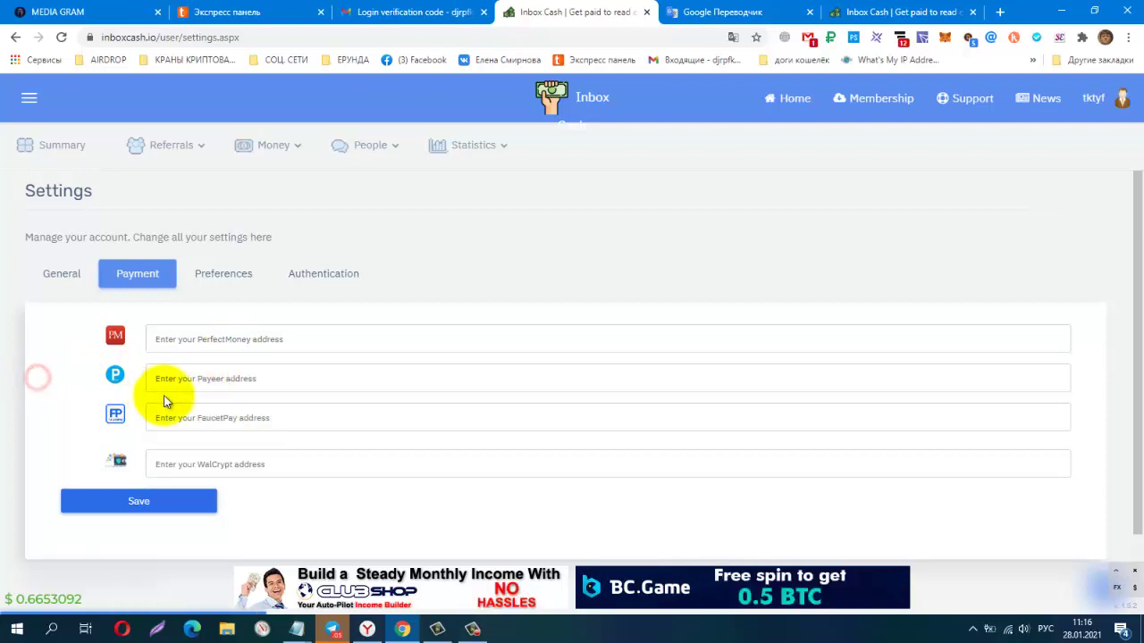
click(143, 502)
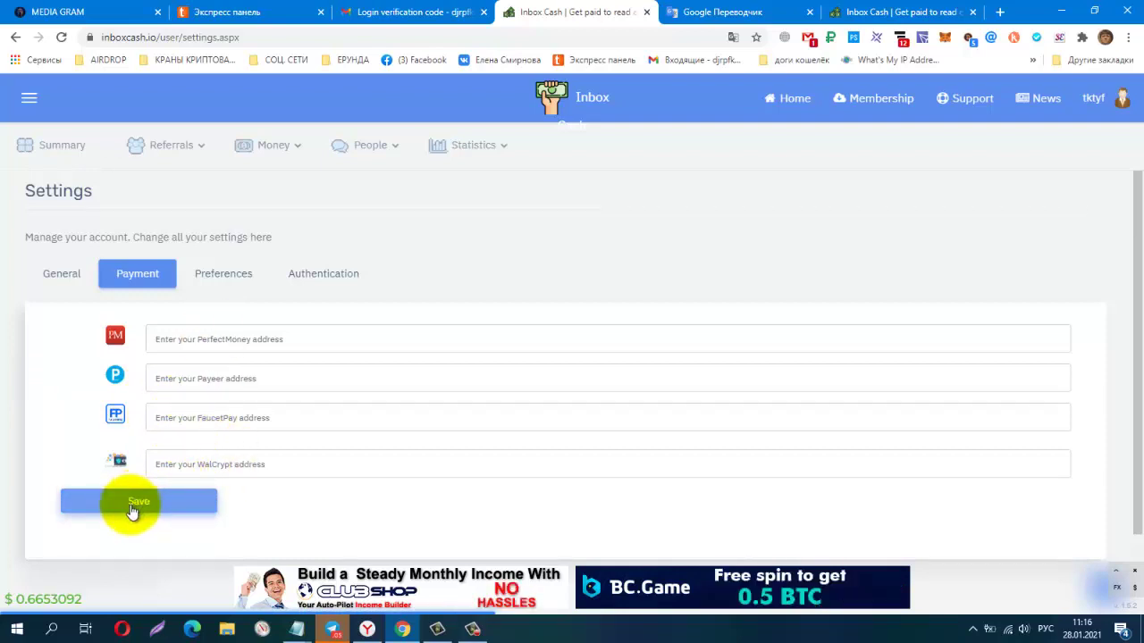
Open the account preferences and translate the page into Russian to read the profile display and communication options
click(231, 281)
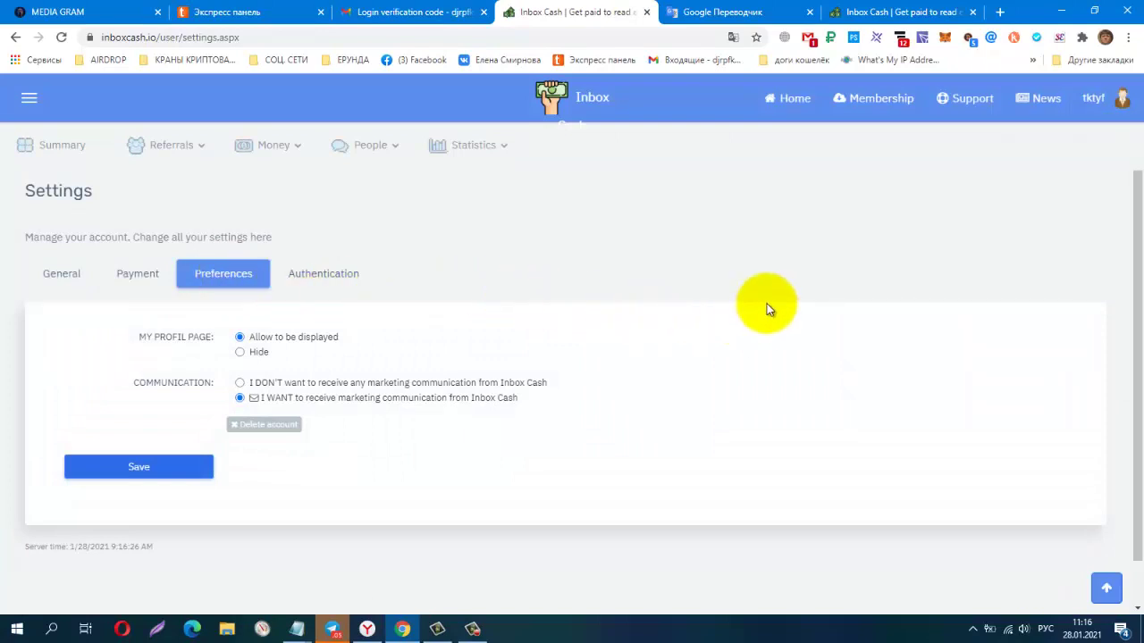
click(811, 375)
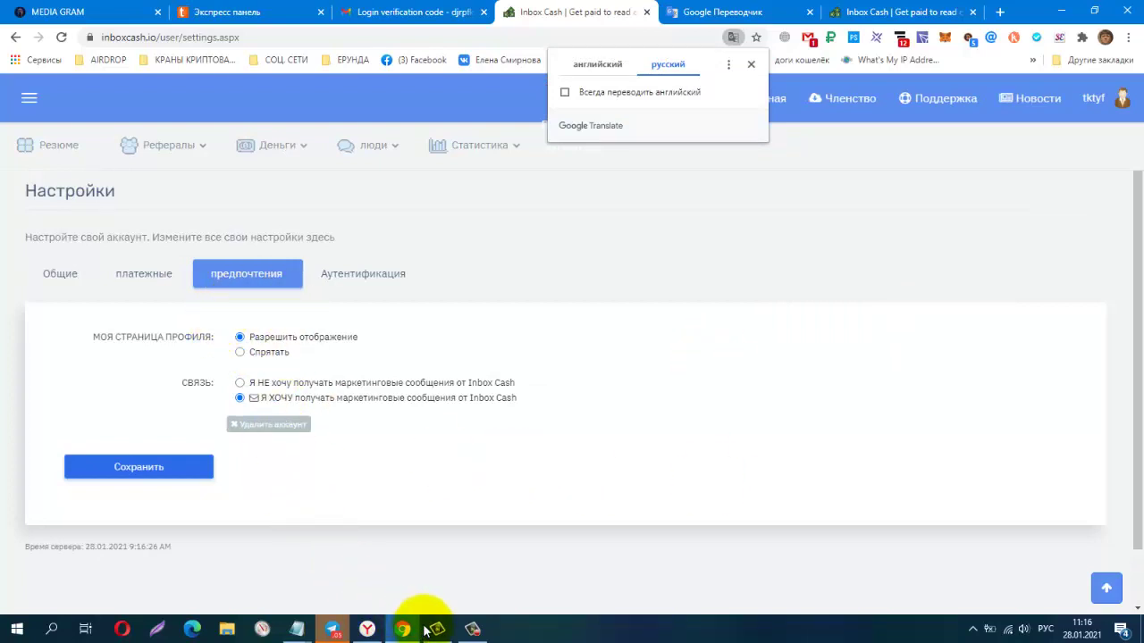
click(472, 629)
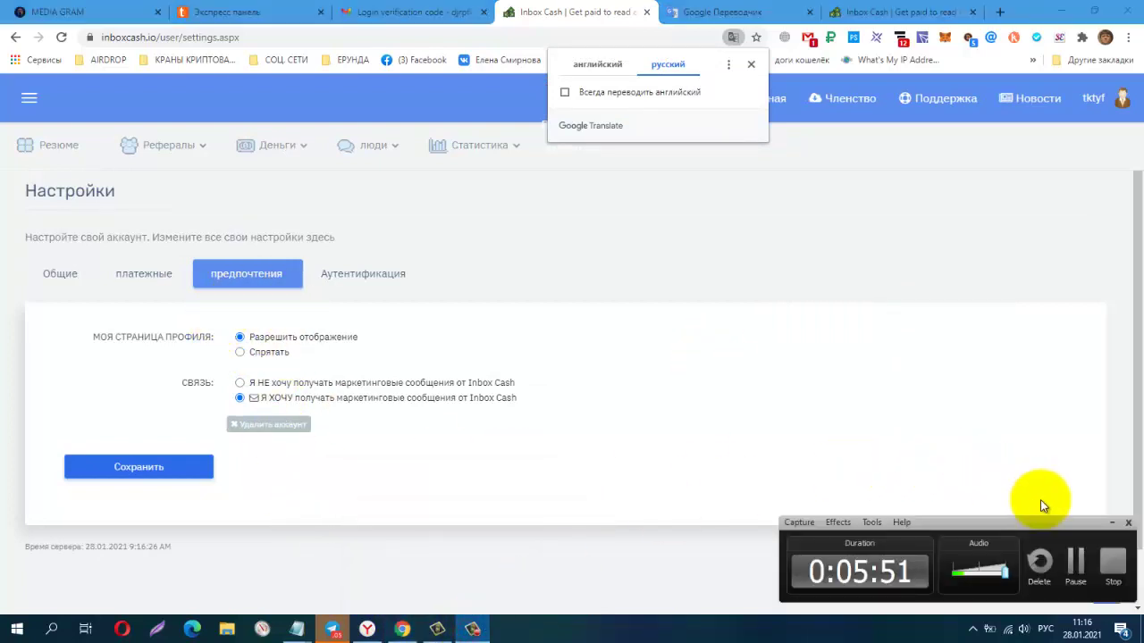
click(1075, 577)
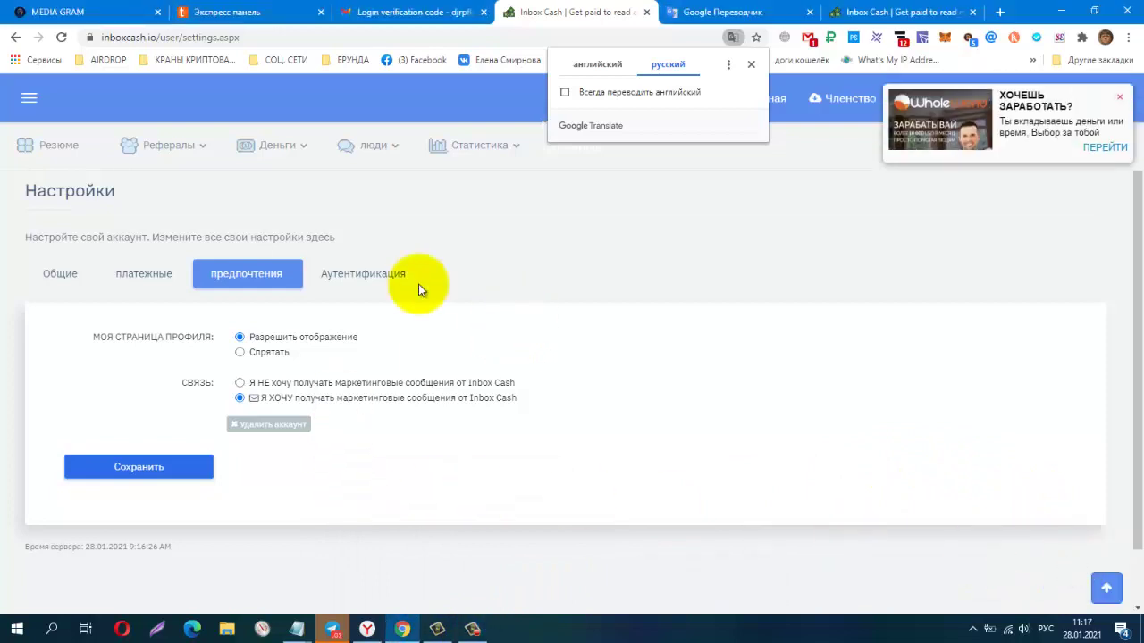
View the new password fields in the Authentication settings and return to the account summary to look over its balances and logs
click(380, 282)
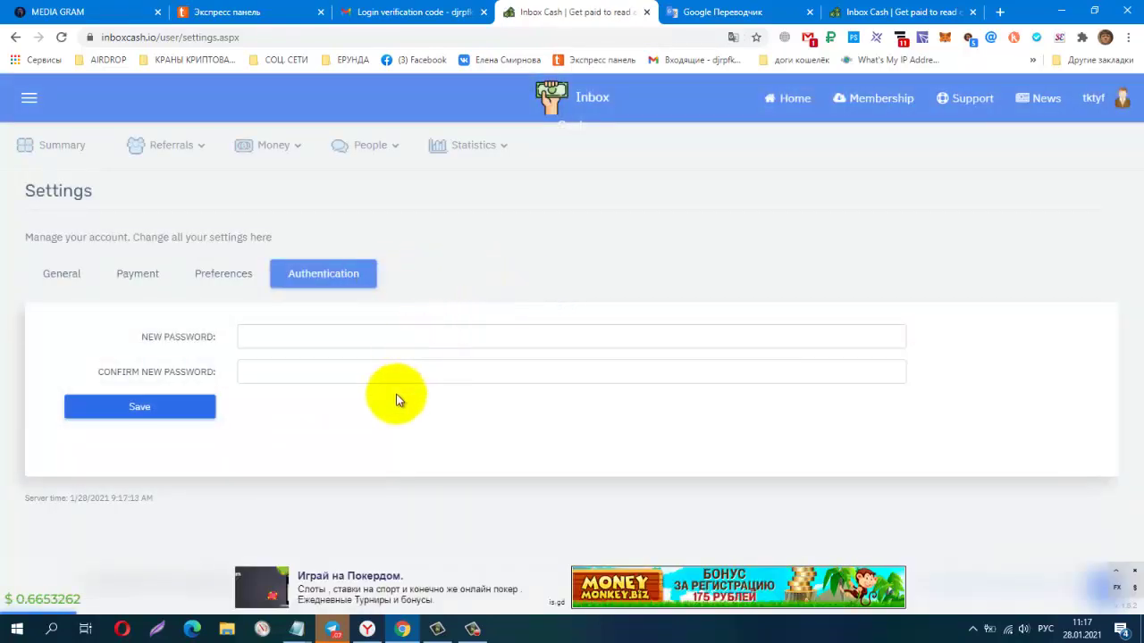
click(70, 151)
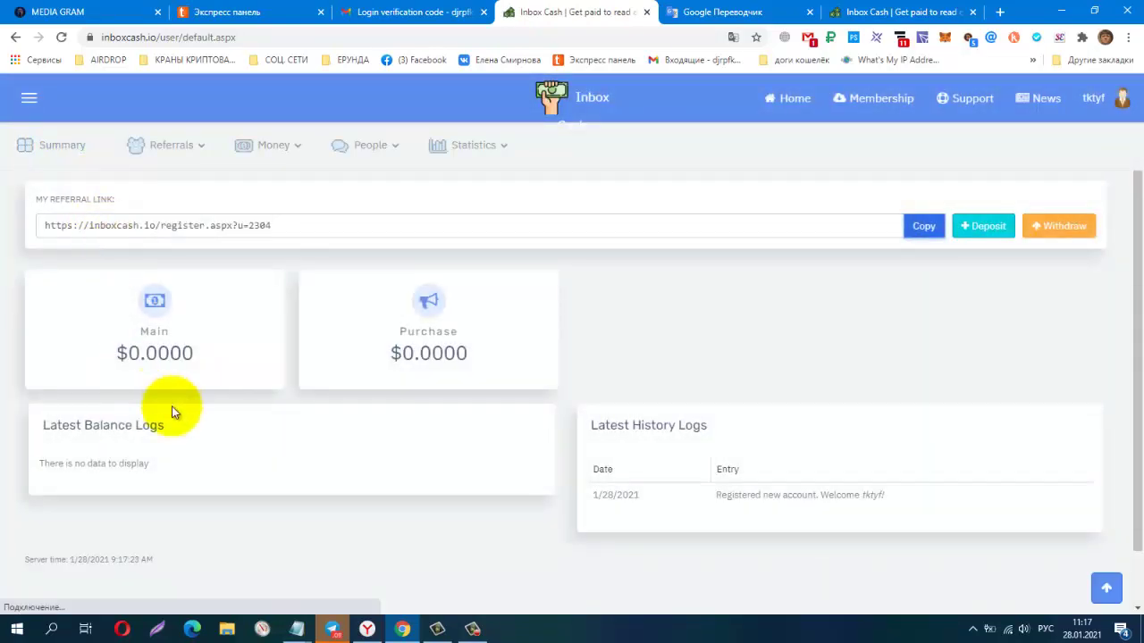
scroll(408, 352, down, 1)
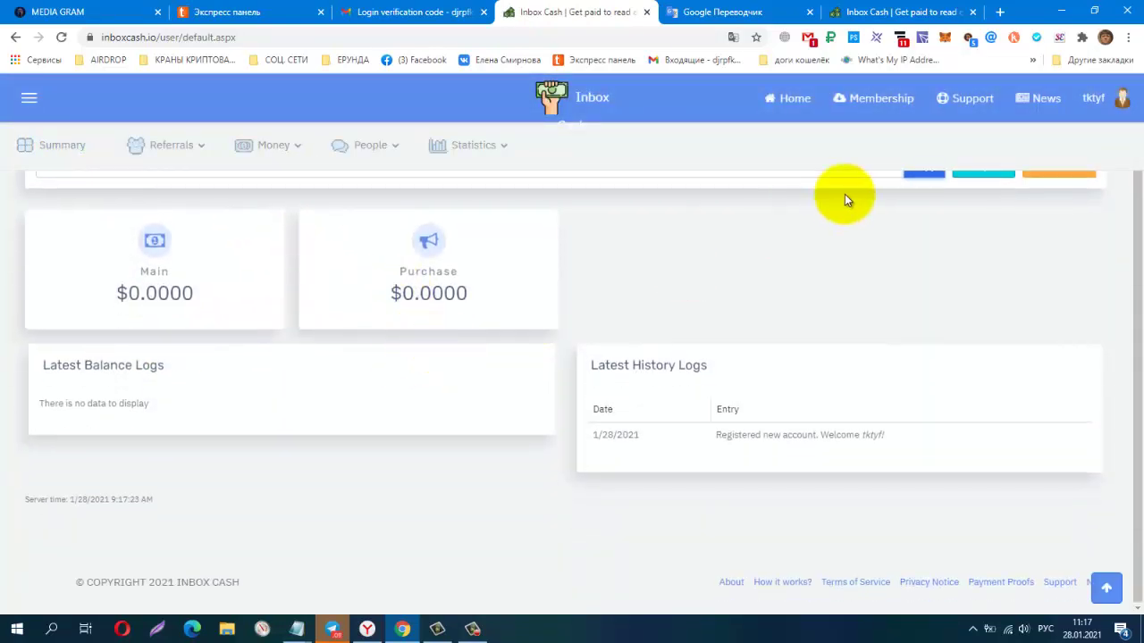
scroll(488, 460, up, 1)
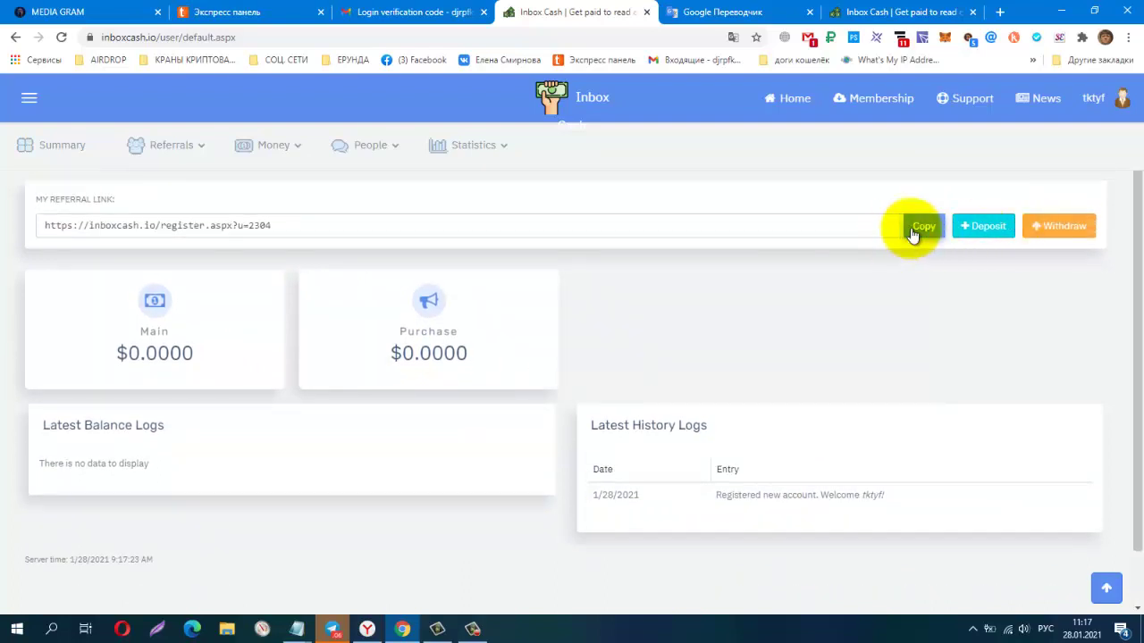
Open the Withdraw page from the account summary and examine the available payment processors and withdrawal limits
click(1047, 229)
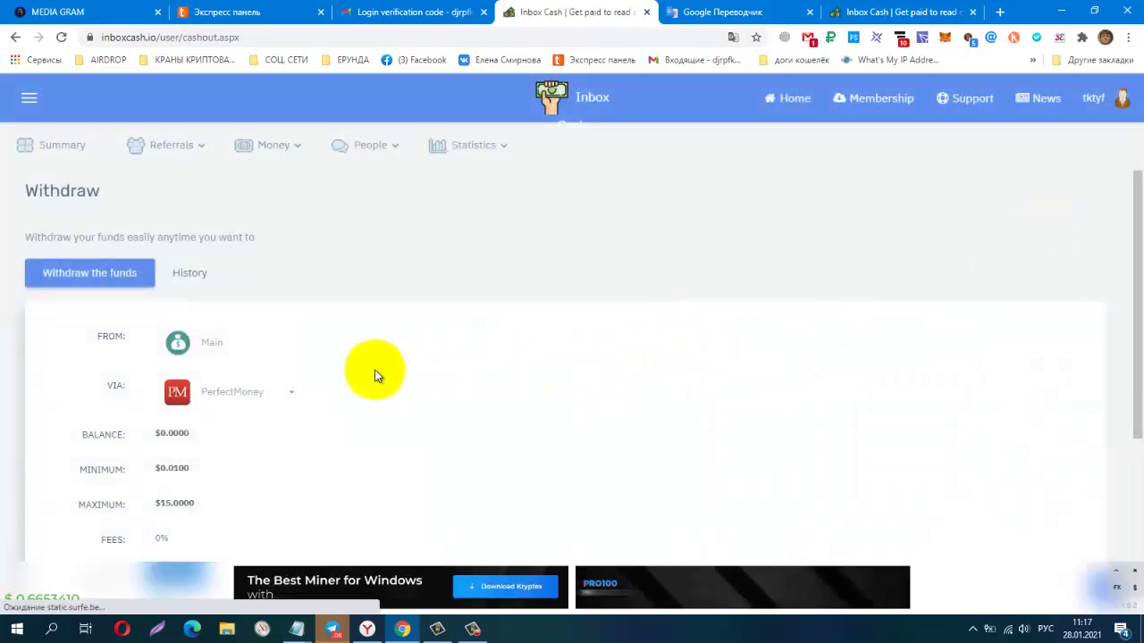
scroll(749, 322, down, 1)
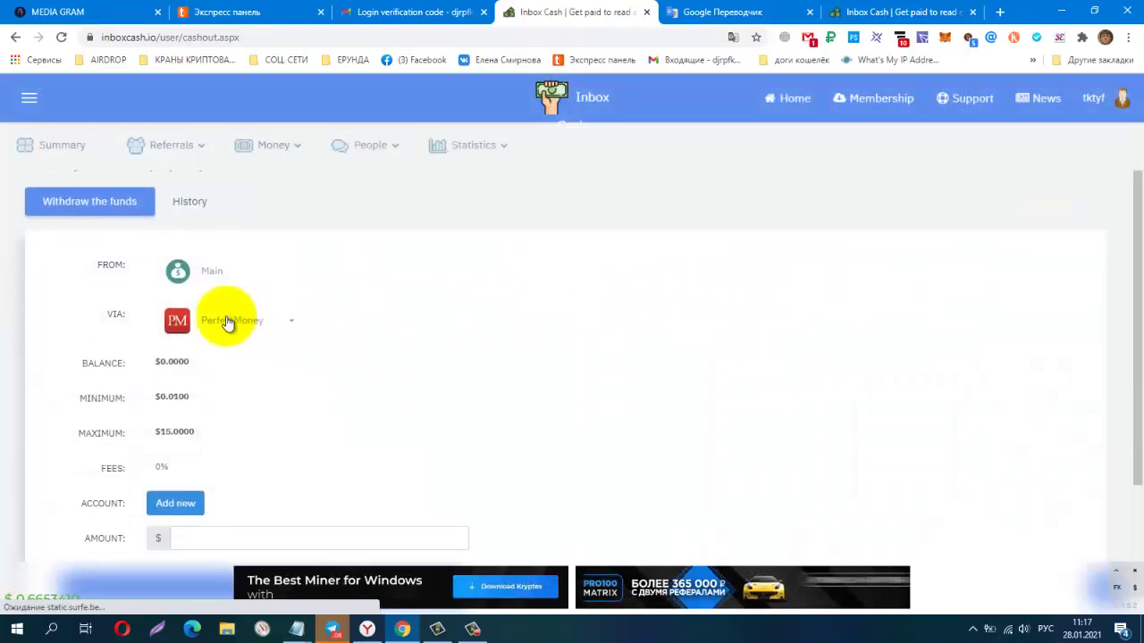
click(288, 322)
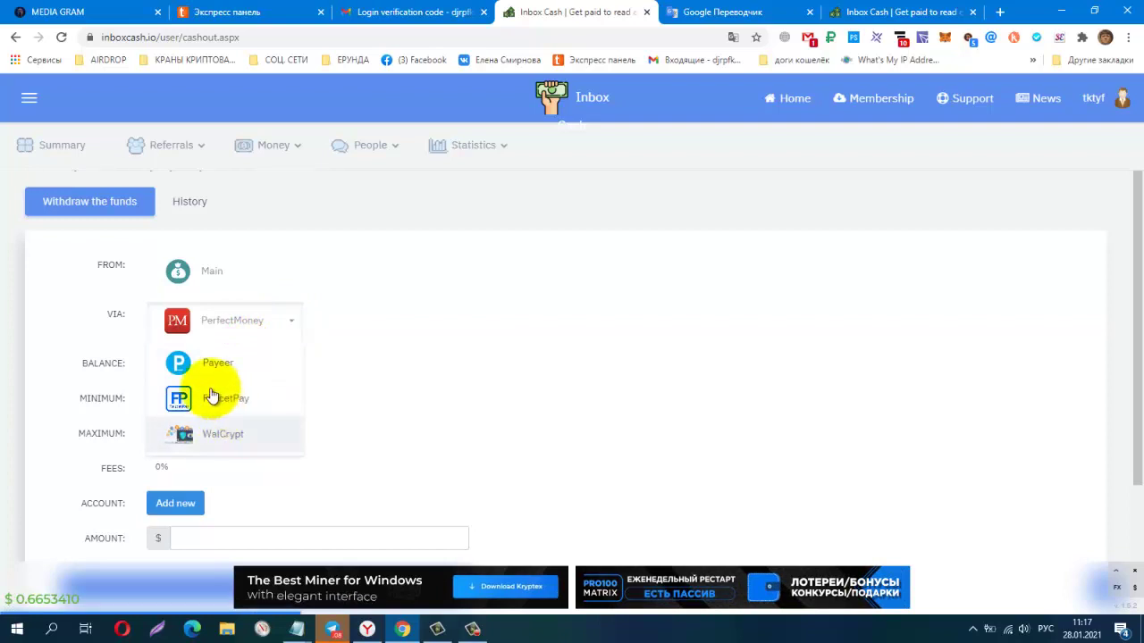
click(435, 260)
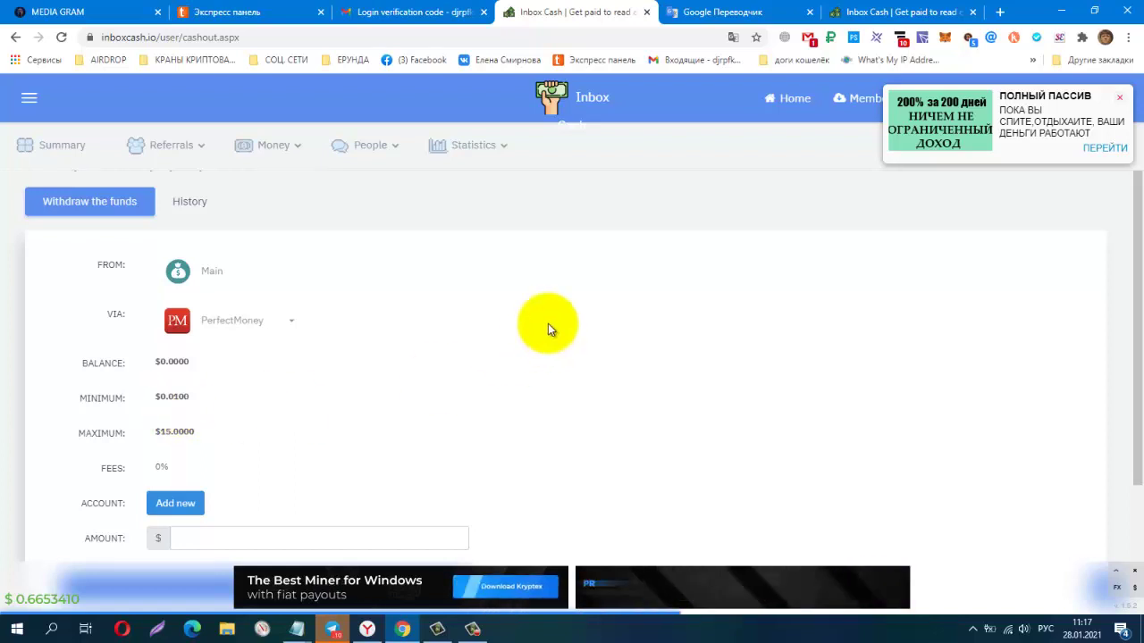
Look over the withdrawal form's account and amount fields and go back to the account summary
scroll(548, 328, down, 2)
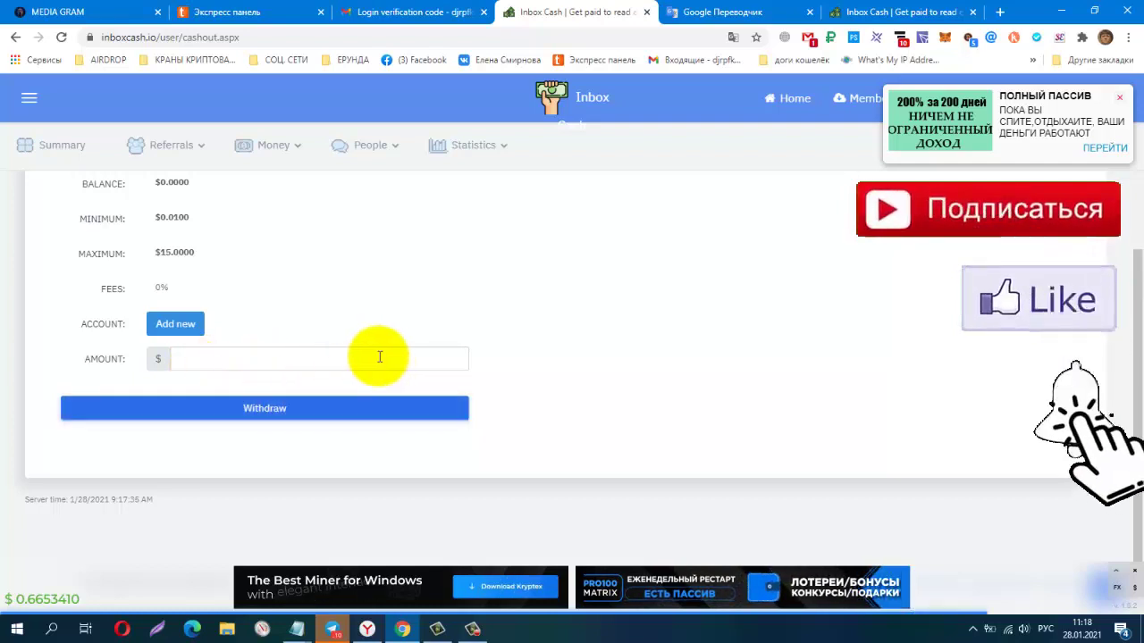
click(281, 409)
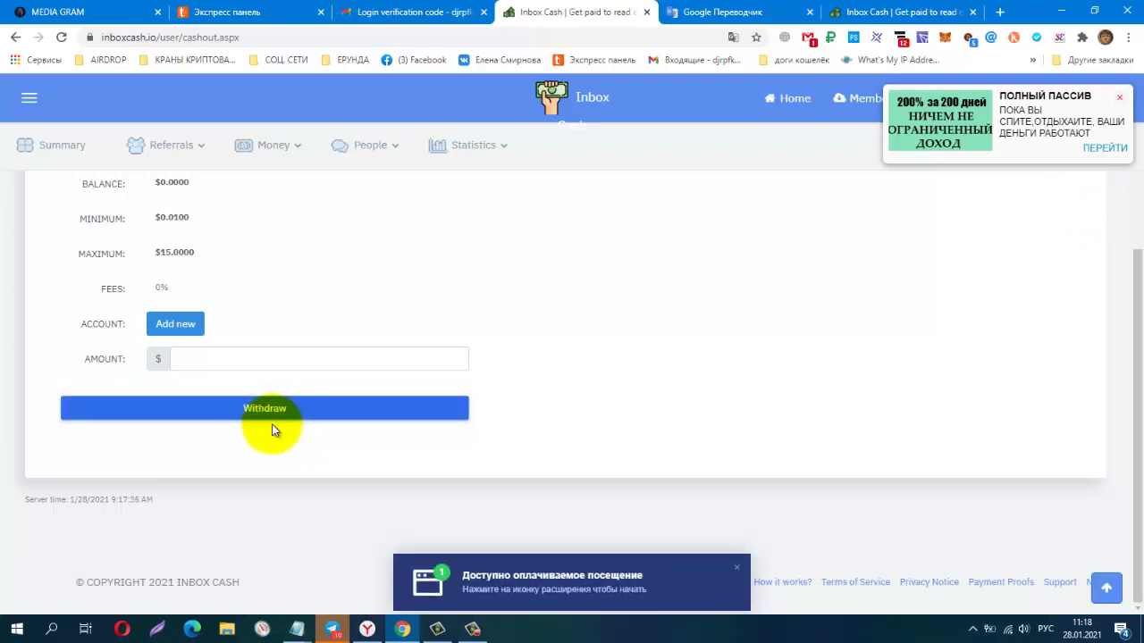
click(272, 428)
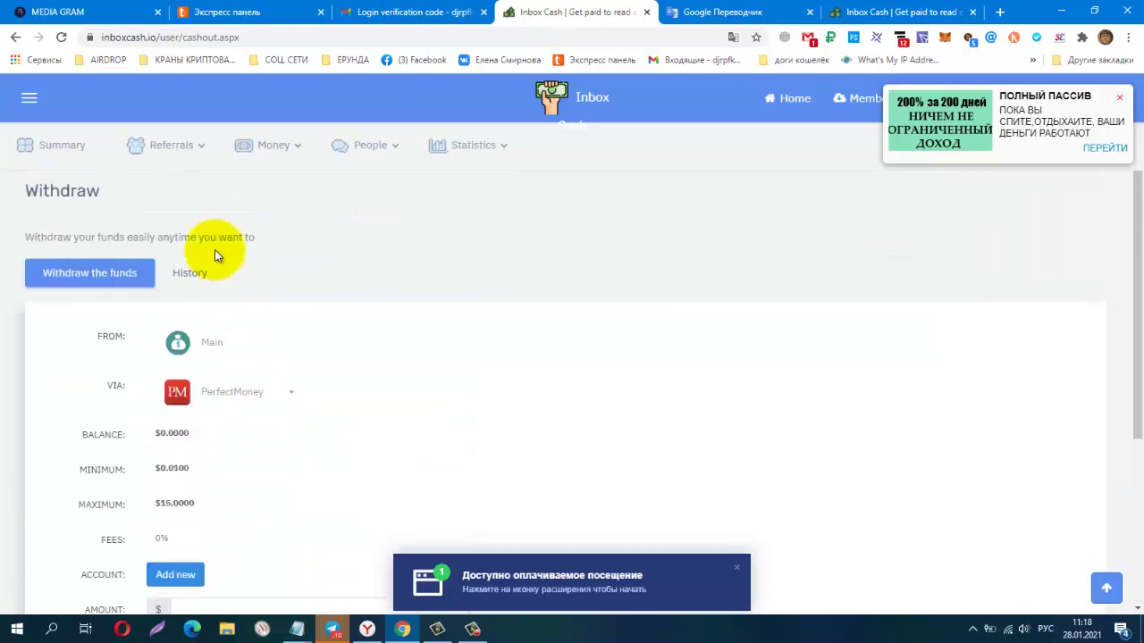
click(56, 149)
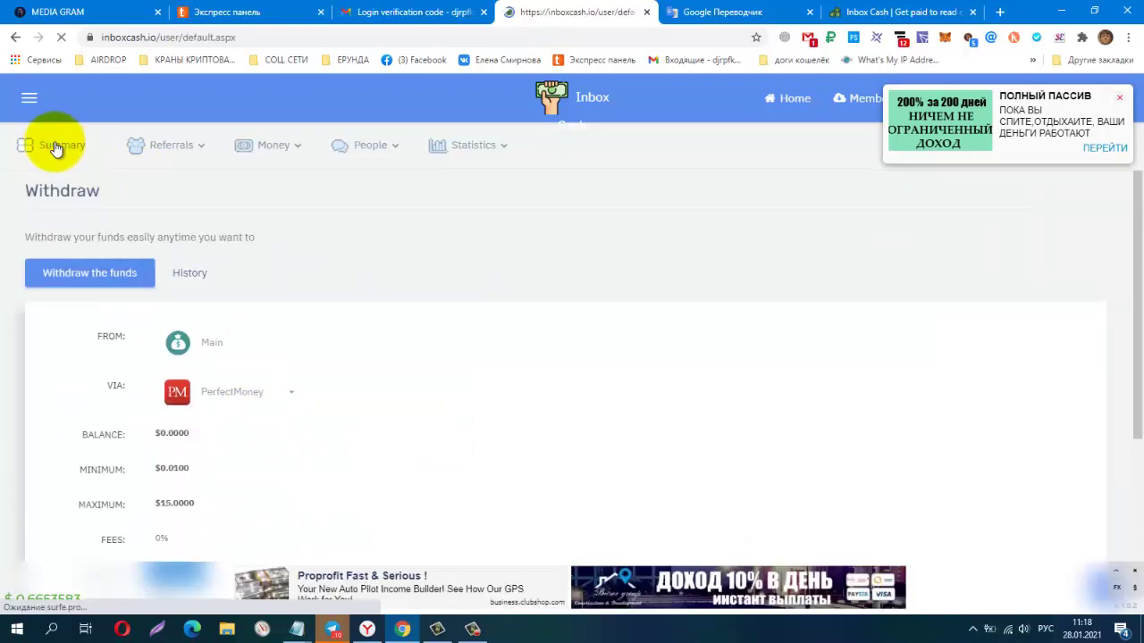